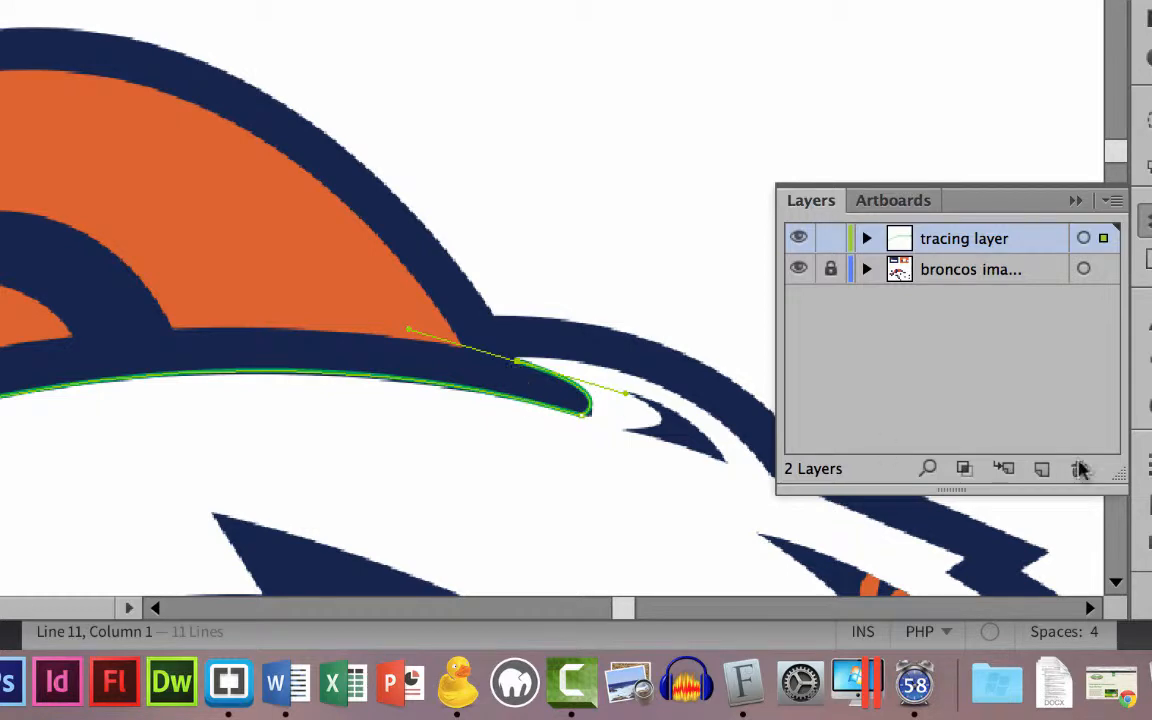
Redirect the outgoing handle at the anchor near the orange mane's tip and trace the inner forehead curve down to the brow corner
{"action": "scroll", "coordinate": [1041, 527], "scroll_direction": "down", "scroll_amount": 5}
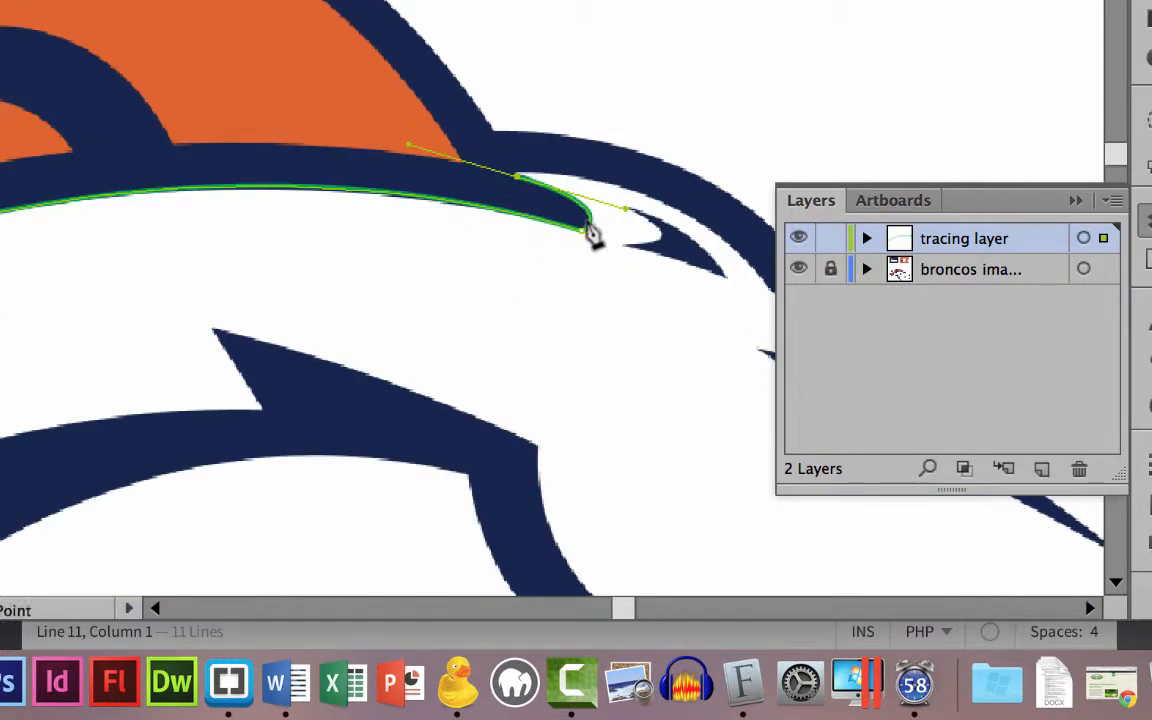
{"action": "scroll", "coordinate": [590, 231], "scroll_direction": "down", "scroll_amount": 3}
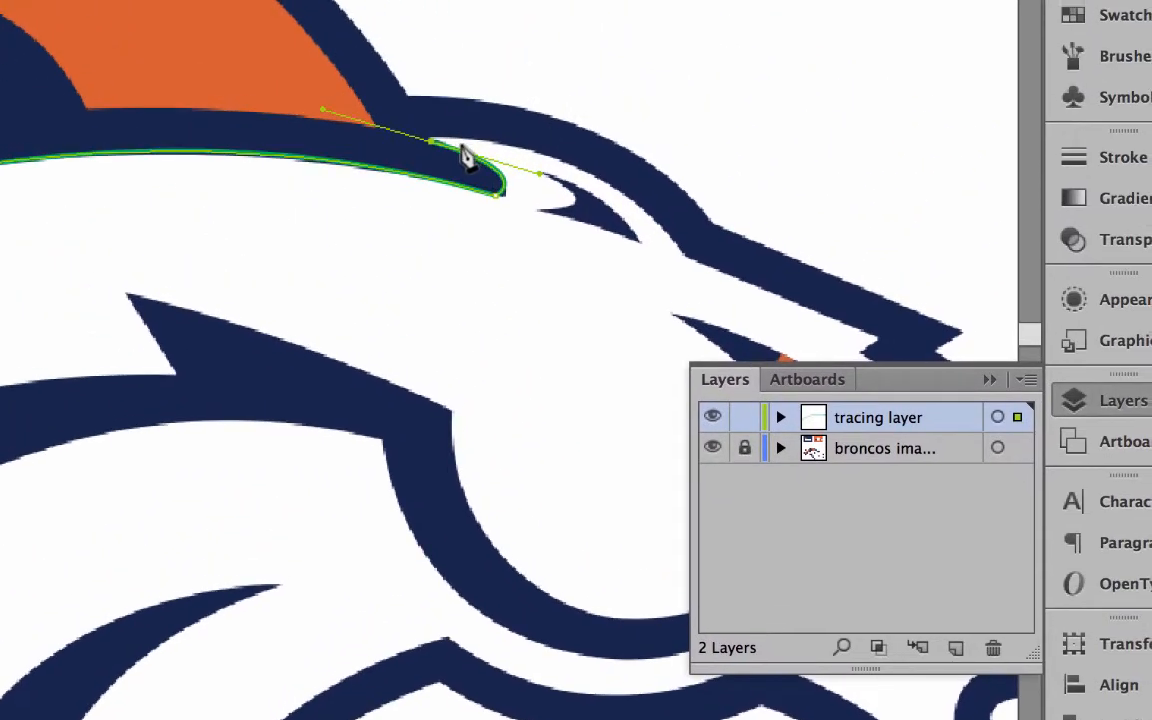
{"action": "scroll", "coordinate": [465, 155], "scroll_direction": "down", "scroll_amount": 2}
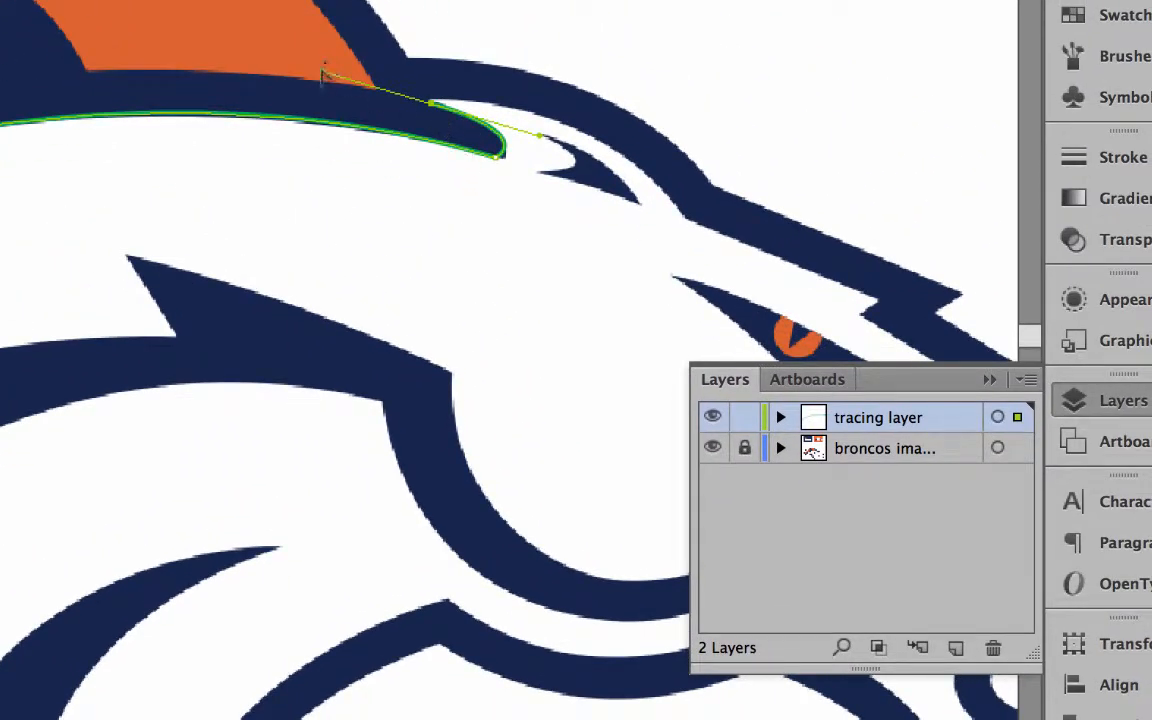
{"action": "left_click_drag", "start_coordinate": [322, 76], "coordinate": [540, 90]}
{"action": "left_click_drag", "start_coordinate": [678, 212], "coordinate": [702, 268]}
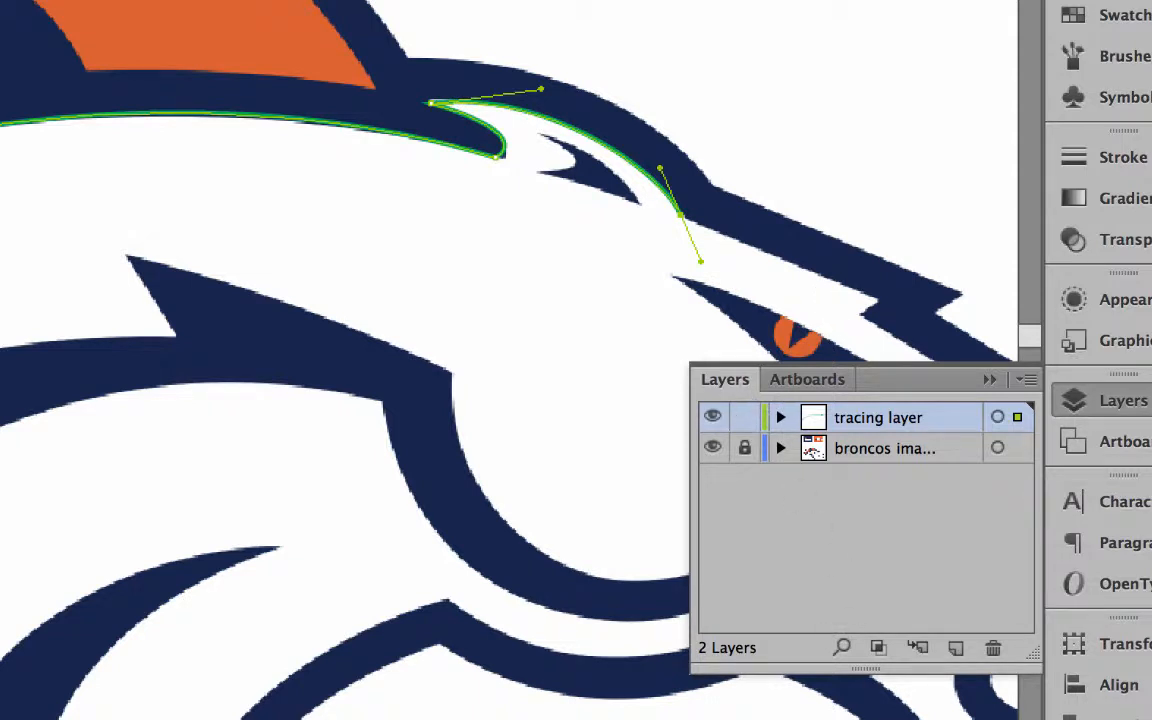
Make the brow anchor a corner and trace straight segments along the inner snout edge, around the notch, to the nose corner
{"action": "scroll", "coordinate": [586, 496], "scroll_direction": "right", "scroll_amount": 10}
{"action": "scroll", "coordinate": [586, 496], "scroll_direction": "down", "scroll_amount": 2}
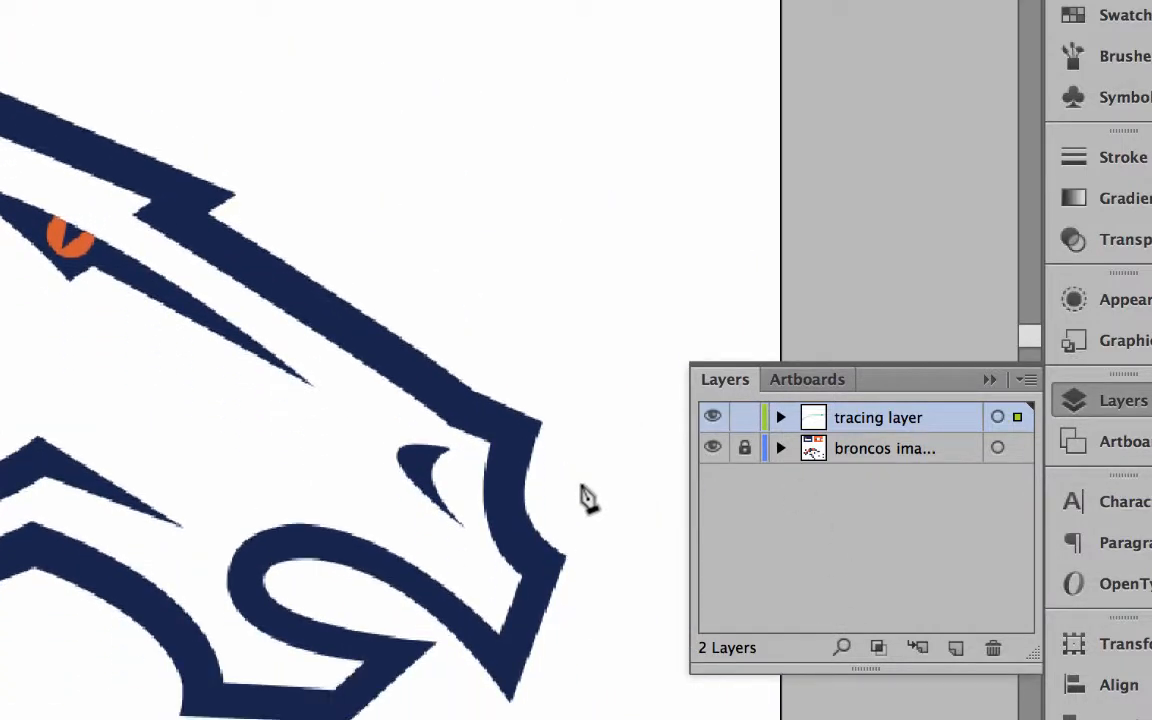
{"action": "scroll", "coordinate": [586, 496], "scroll_direction": "down", "scroll_amount": 1}
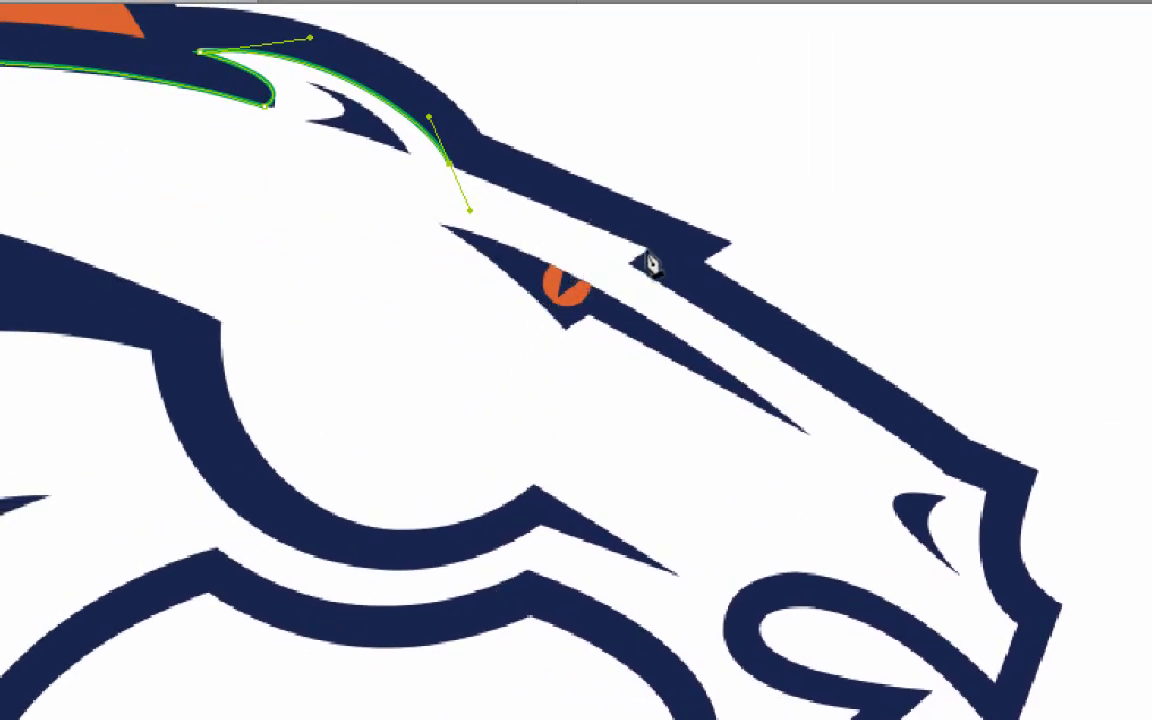
{"action": "left_click", "coordinate": [451, 168]}
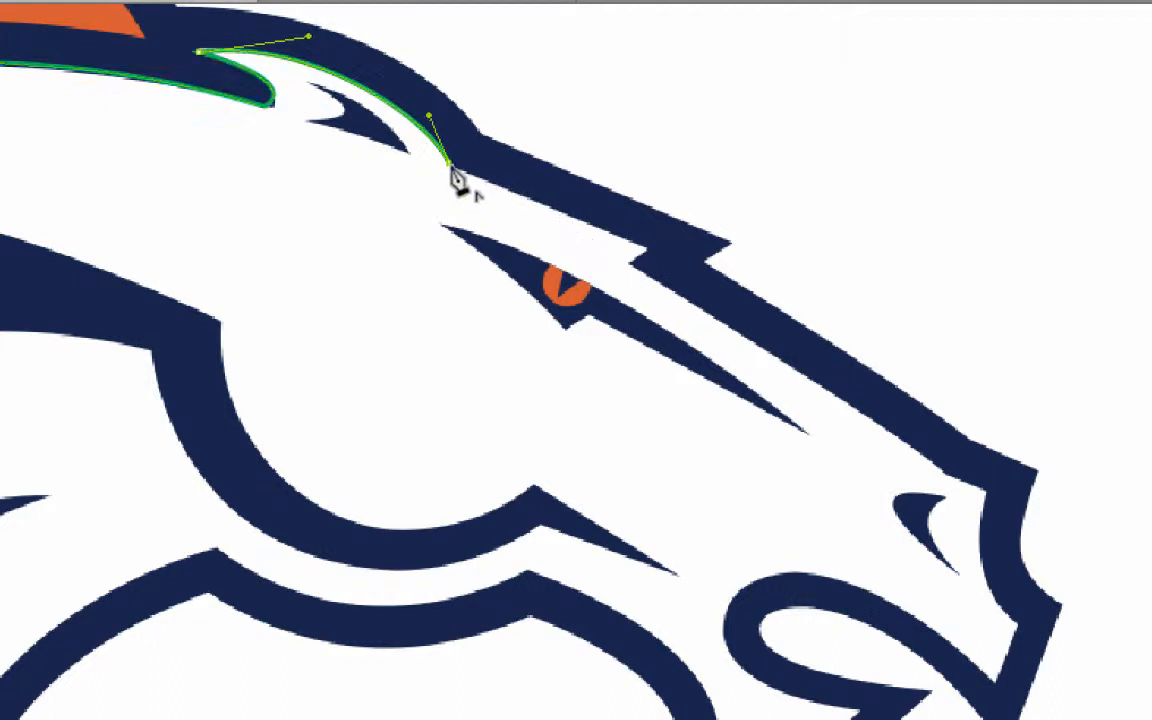
{"action": "left_click", "coordinate": [647, 250]}
{"action": "left_click", "coordinate": [631, 264]}
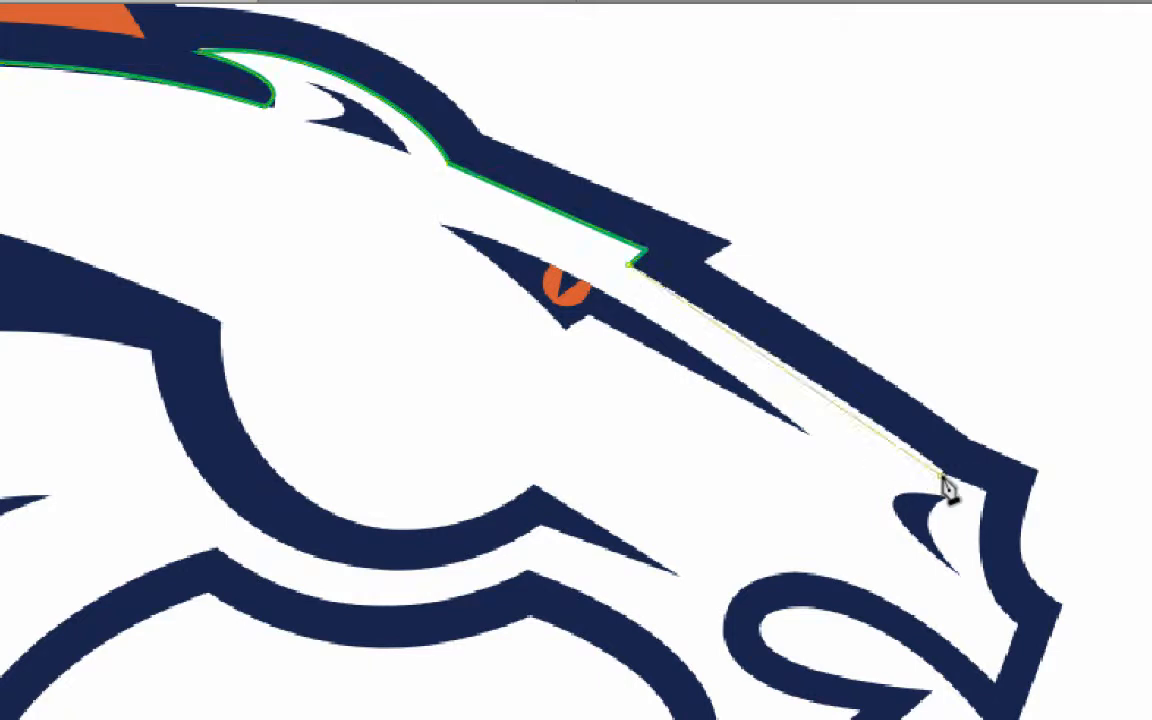
{"action": "left_click", "coordinate": [941, 477]}
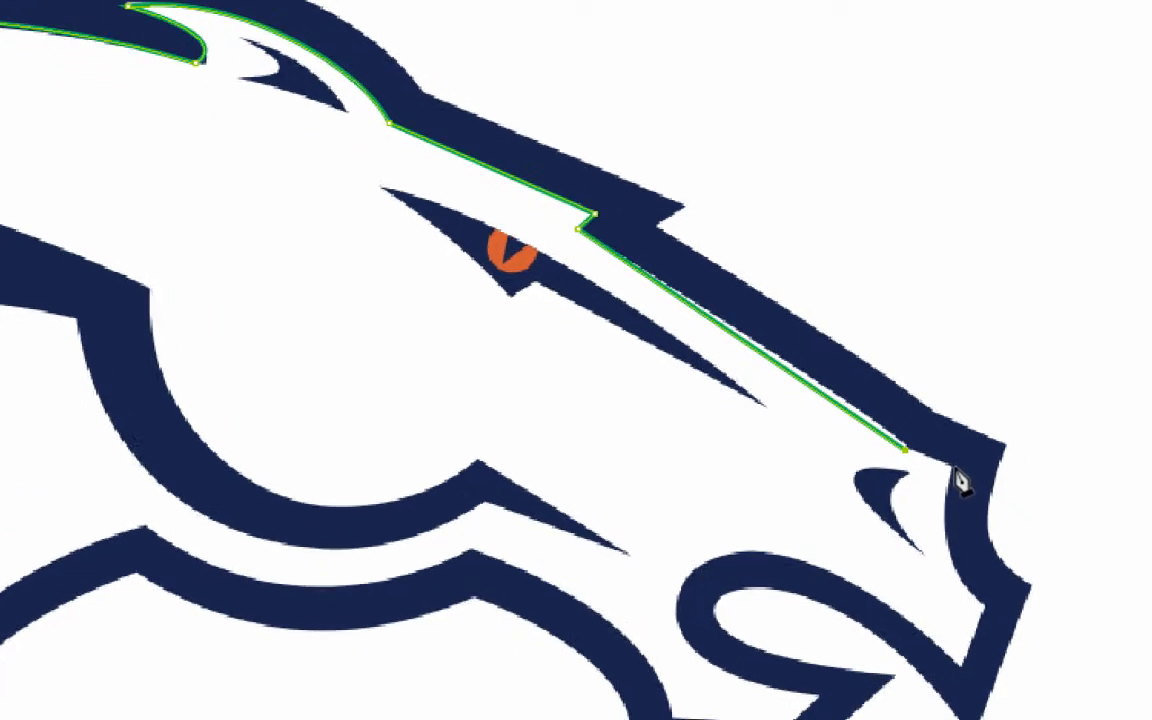
{"action": "left_click", "coordinate": [989, 493]}
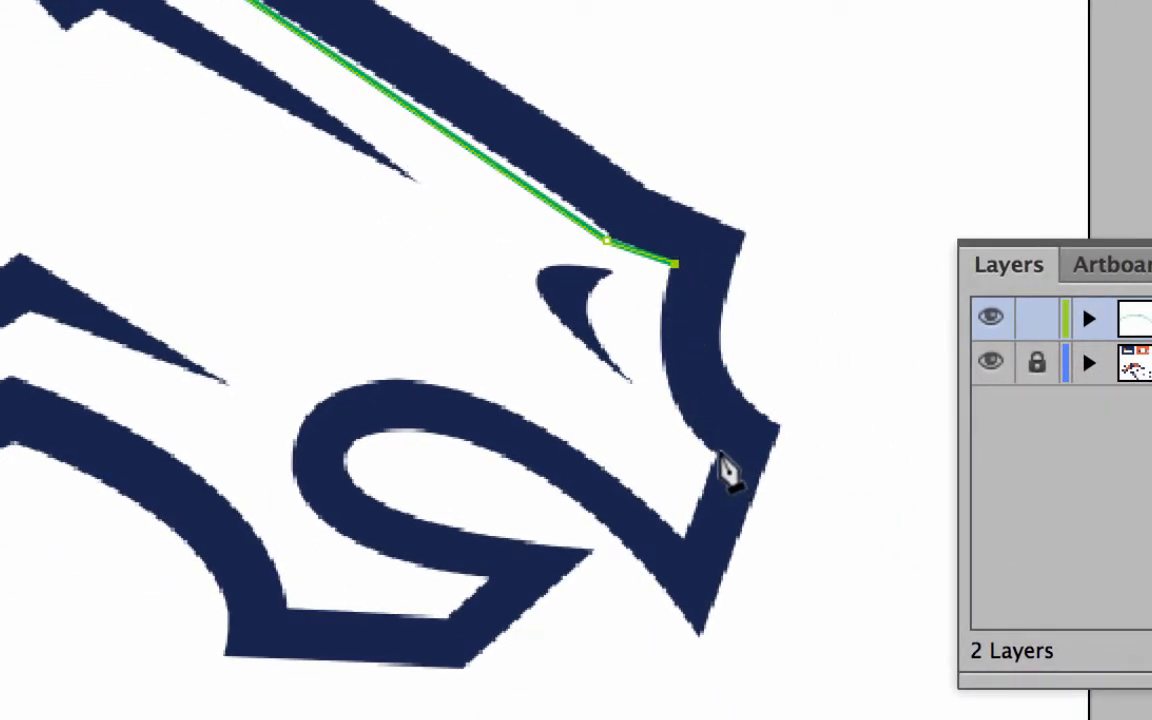
Trace the inner nose curve and the straight edge down to the upper lip's corner, with a handle aimed along the mouth curve
{"action": "left_click_drag", "start_coordinate": [718, 451], "coordinate": [817, 534]}
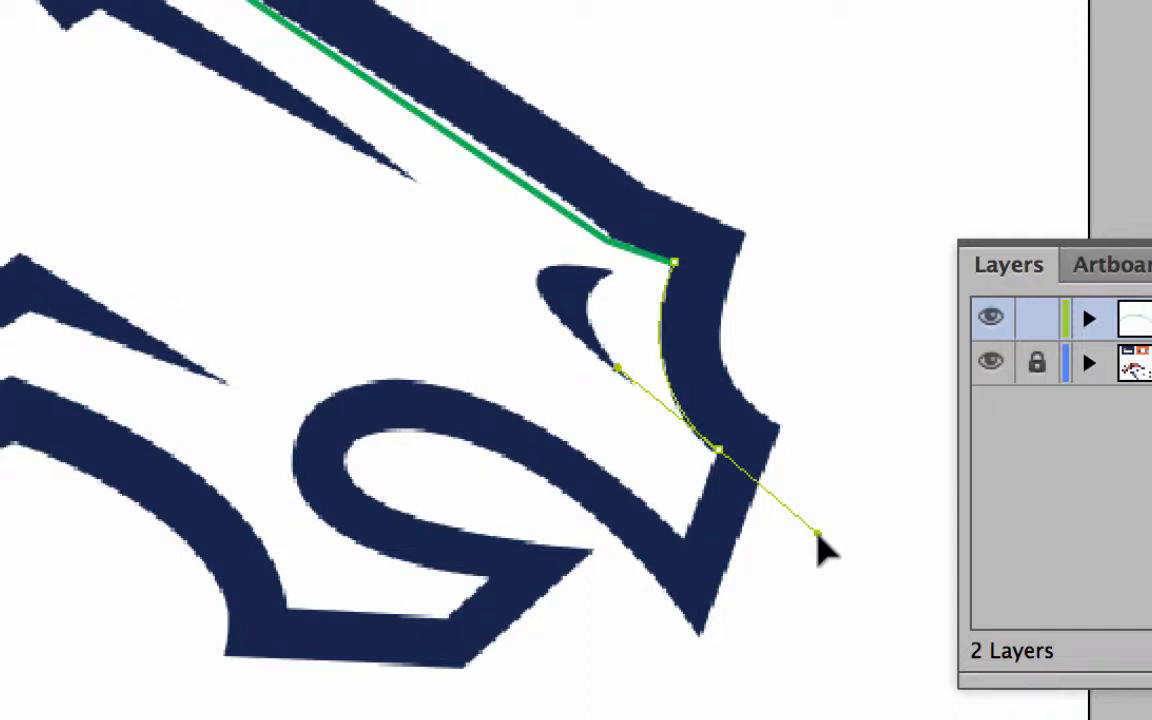
{"action": "left_click", "coordinate": [718, 451]}
{"action": "left_click", "coordinate": [678, 540]}
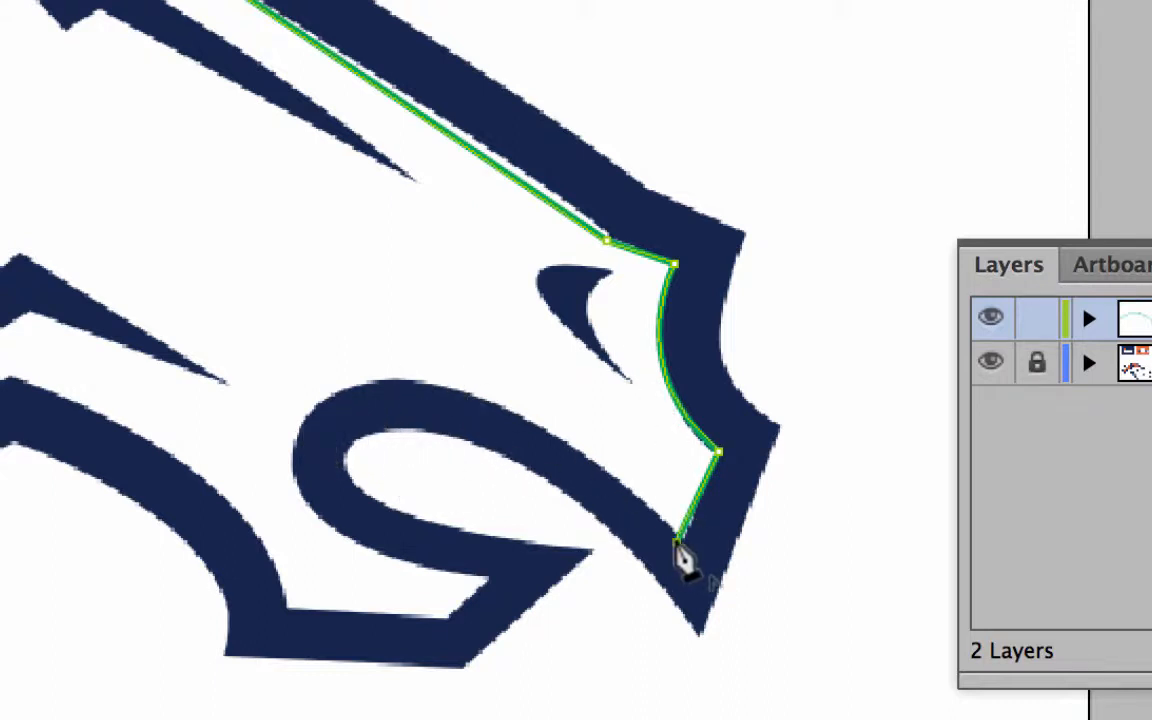
{"action": "left_click", "coordinate": [677, 541]}
{"action": "left_click_drag", "start_coordinate": [677, 541], "coordinate": [575, 425]}
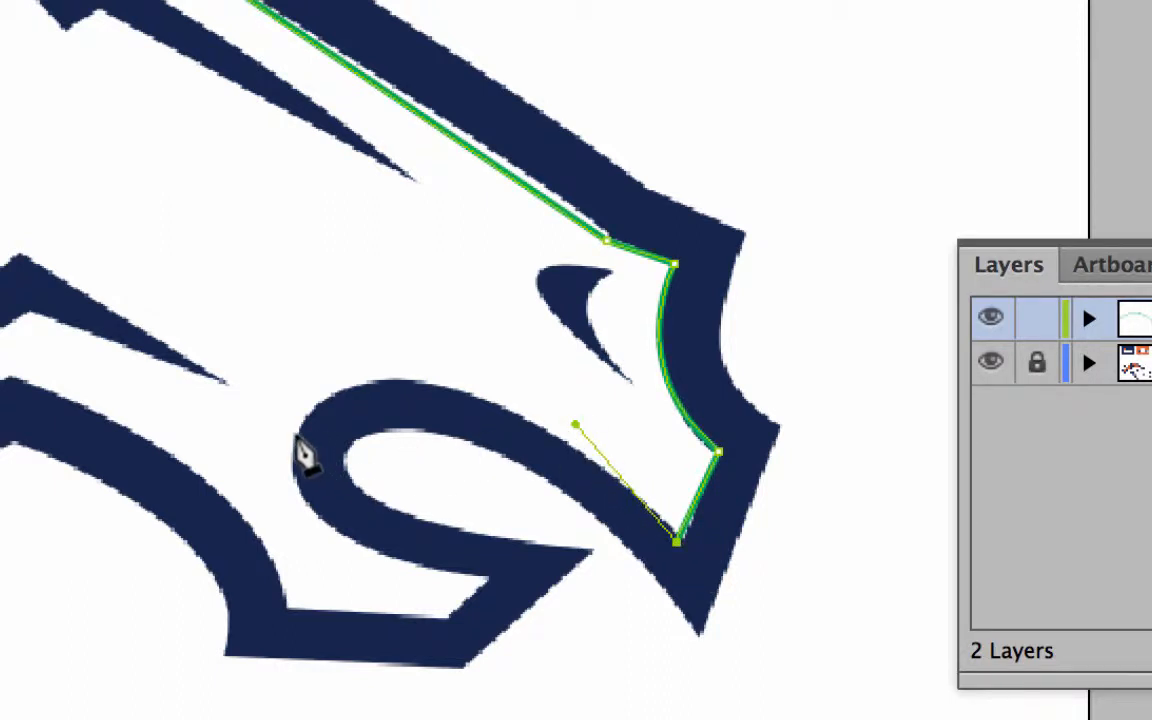
Trace the curve around the back of the mouth to the lower lip's inner corner and end it on a corner point
{"action": "left_click_drag", "start_coordinate": [295, 430], "coordinate": [262, 579]}
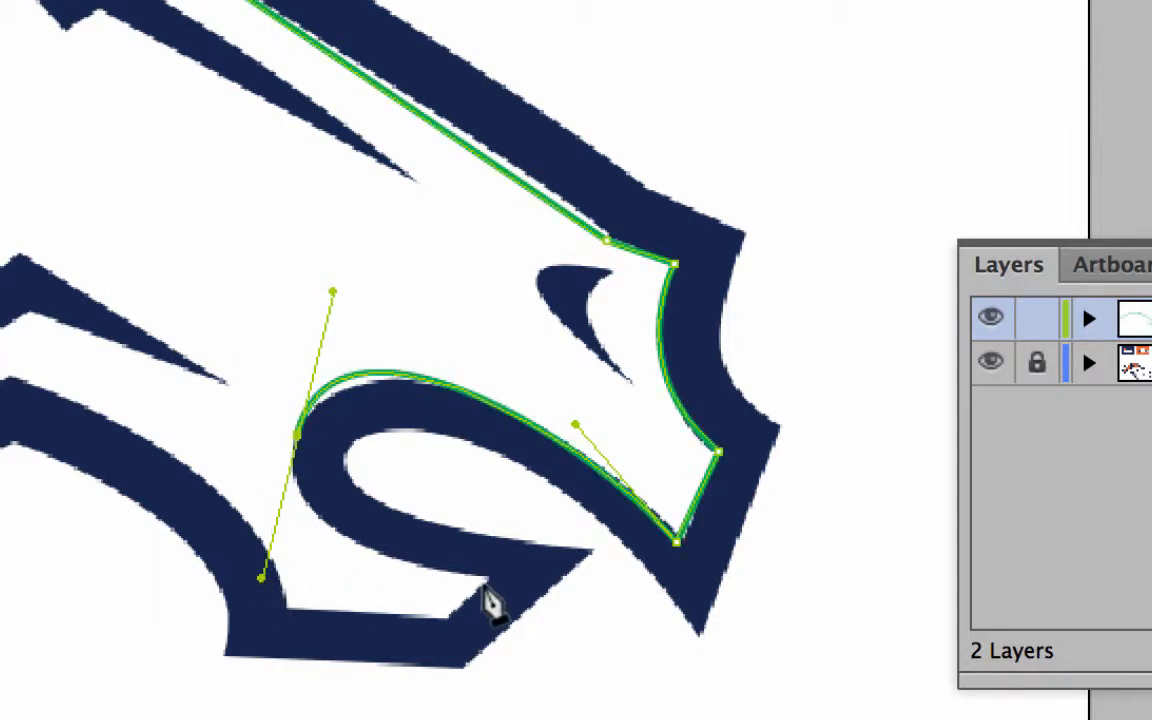
{"action": "mouse_move", "coordinate": [483, 580]}
{"action": "left_mouse_down"}
{"action": "mouse_move", "coordinate": [549, 572]}
{"action": "mouse_move", "coordinate": [536, 580]}
{"action": "left_mouse_up"}
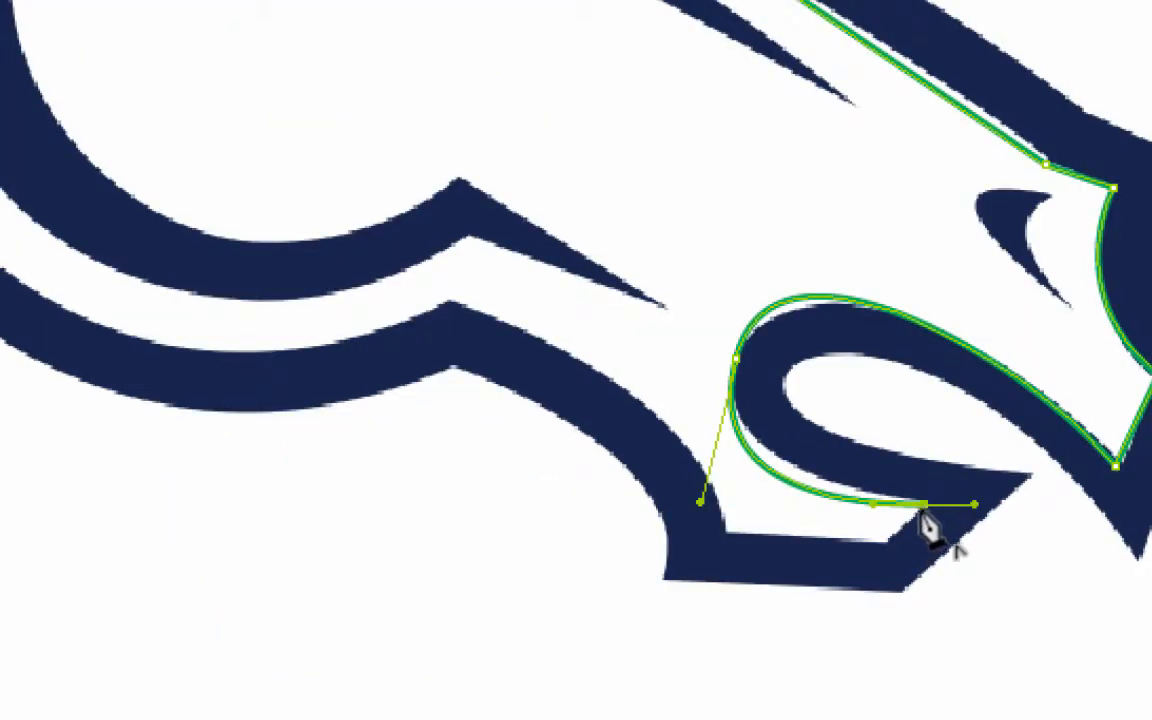
{"action": "left_click", "coordinate": [925, 505]}
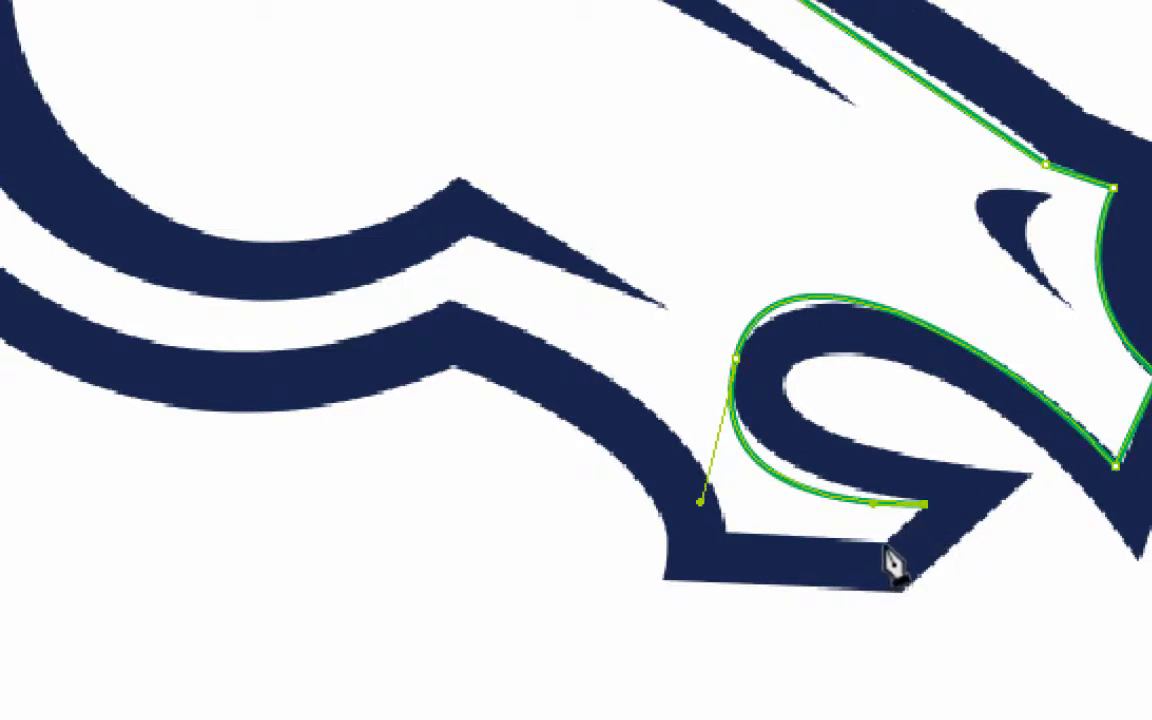
Trace the chin's straight inner edges and the curved jaw up to the first peak, removing the outgoing handle there
{"action": "left_click", "coordinate": [884, 541]}
{"action": "left_click", "coordinate": [721, 533]}
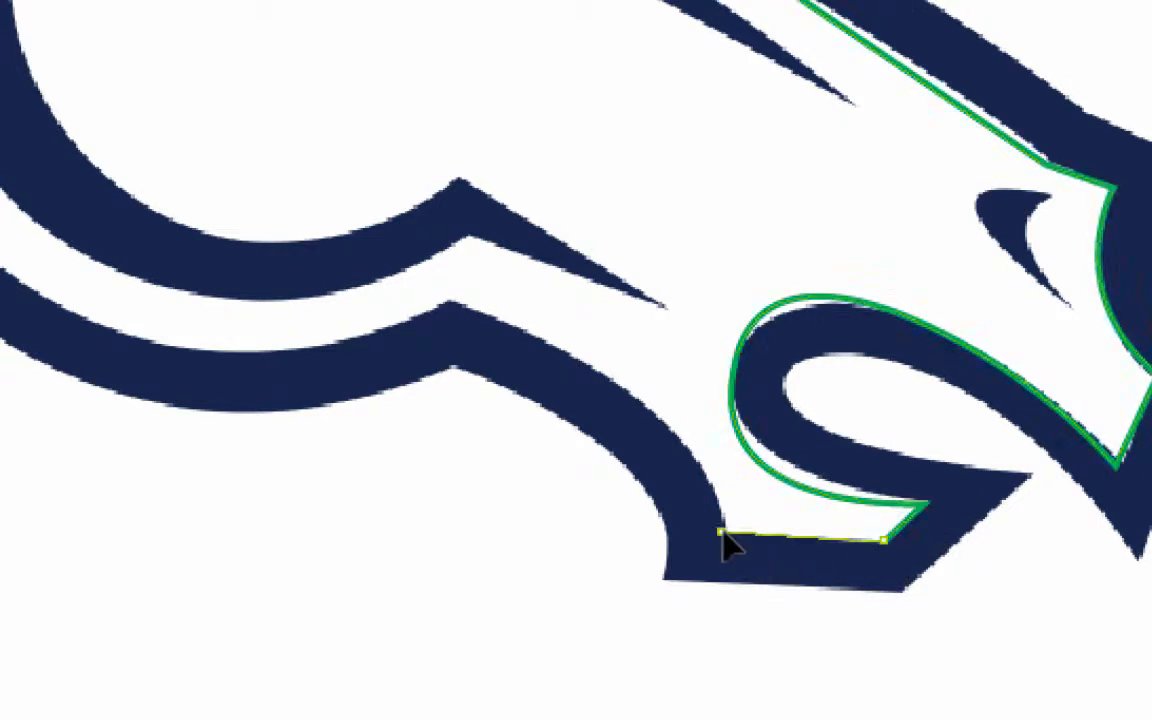
{"action": "left_click", "coordinate": [443, 300]}
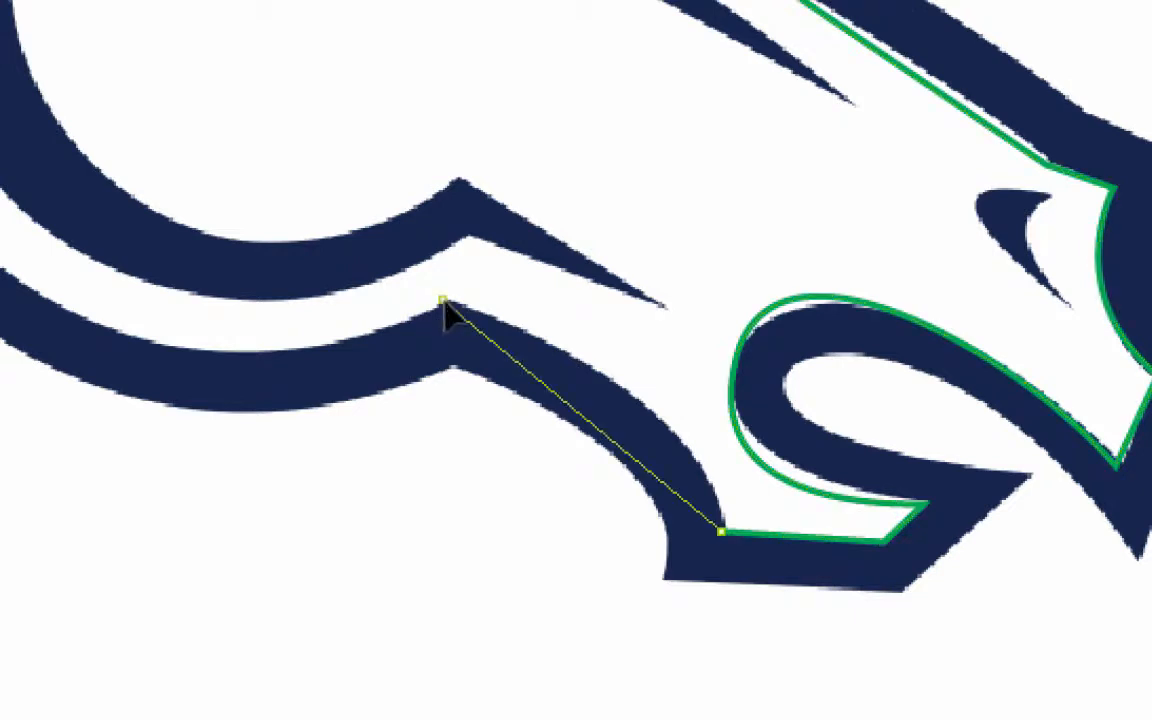
{"action": "left_click_drag", "start_coordinate": [443, 300], "coordinate": [193, 224]}
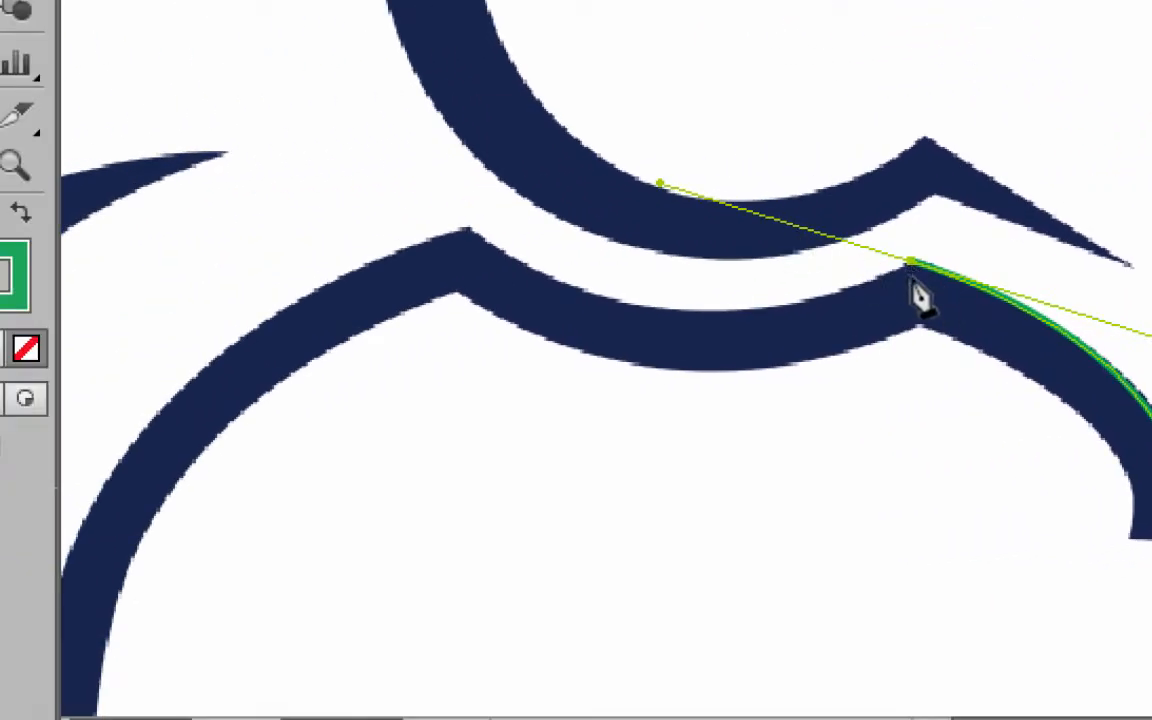
{"action": "left_click", "coordinate": [906, 264]}
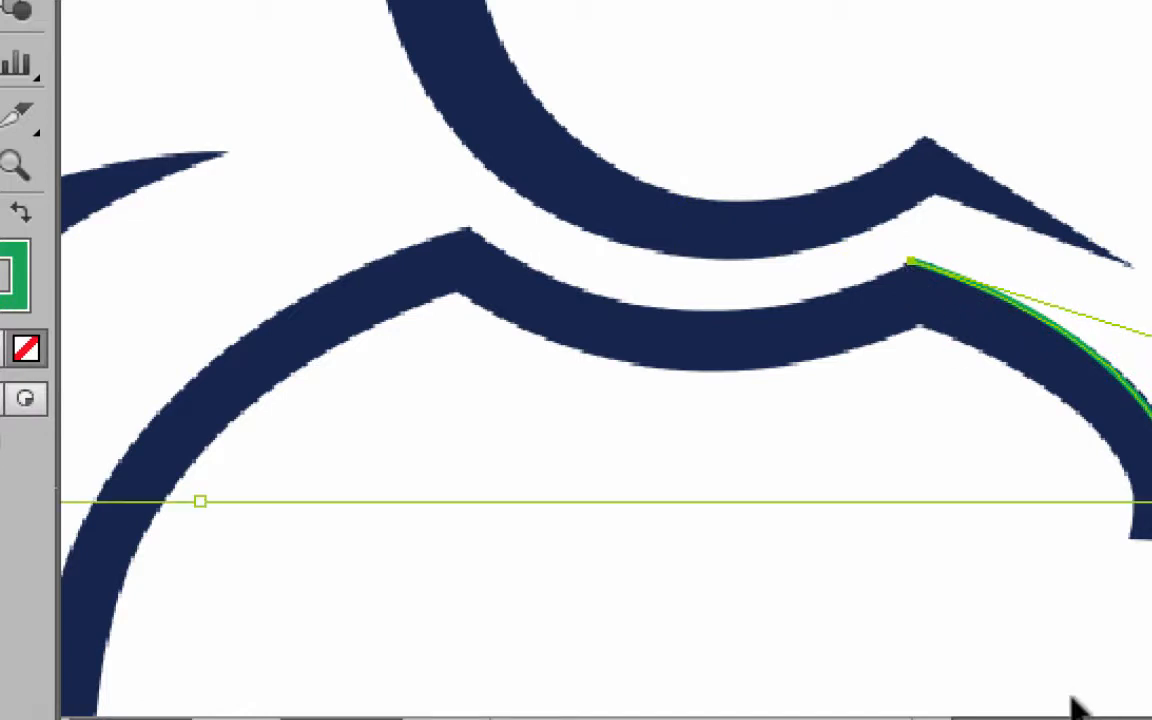
Shape the handles at the first jaw peak and trace the shallow dip across to the next peak
{"action": "key", "text": "ctrl+minus"}
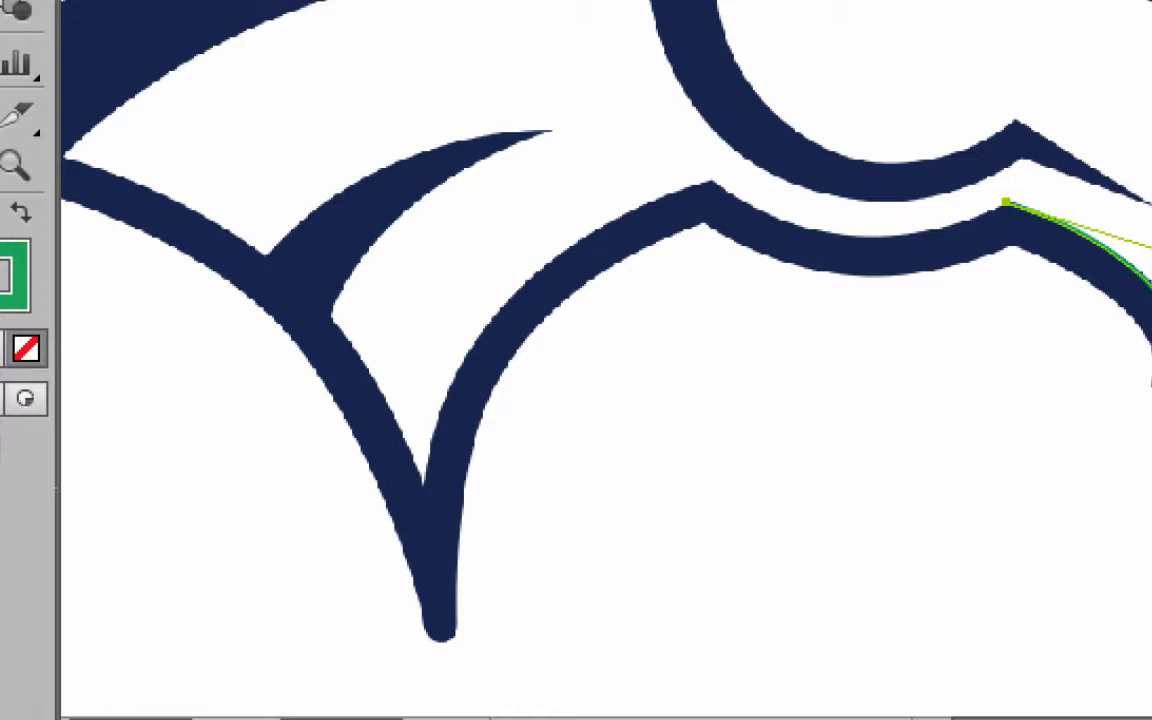
{"action": "scroll", "coordinate": [606, 360], "scroll_direction": "left", "scroll_amount": 4}
{"action": "scroll", "coordinate": [606, 360], "scroll_direction": "left", "scroll_amount": 4}
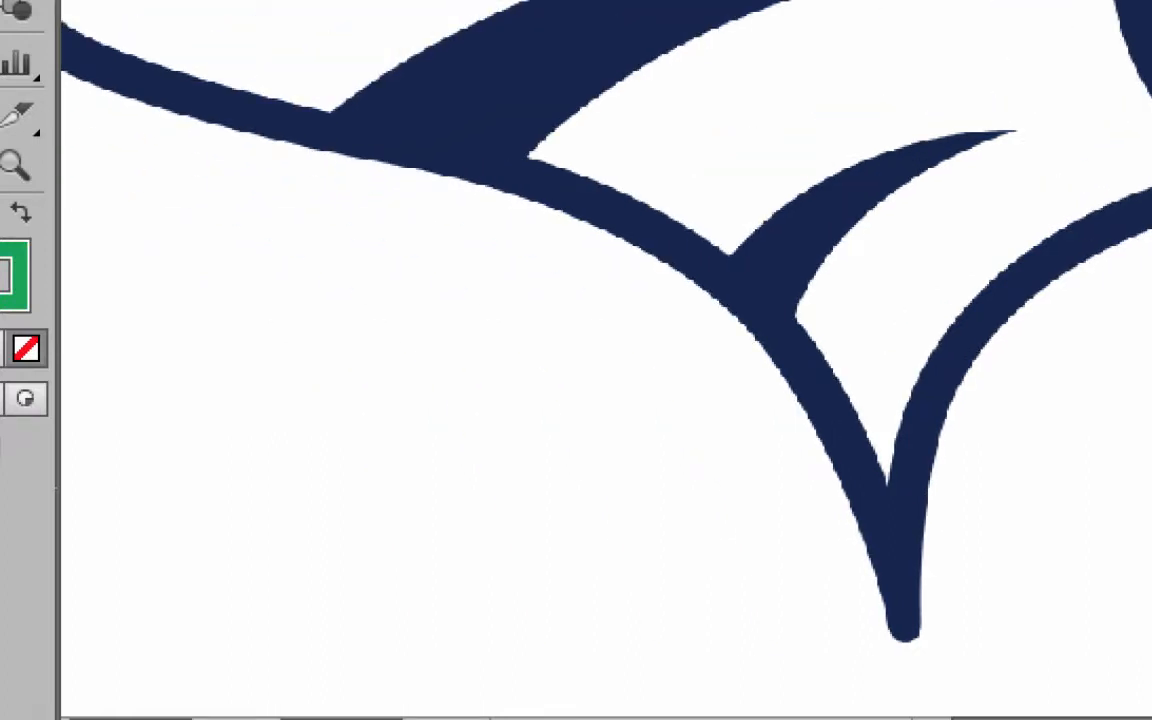
{"action": "key", "text": "ctrl+plus"}
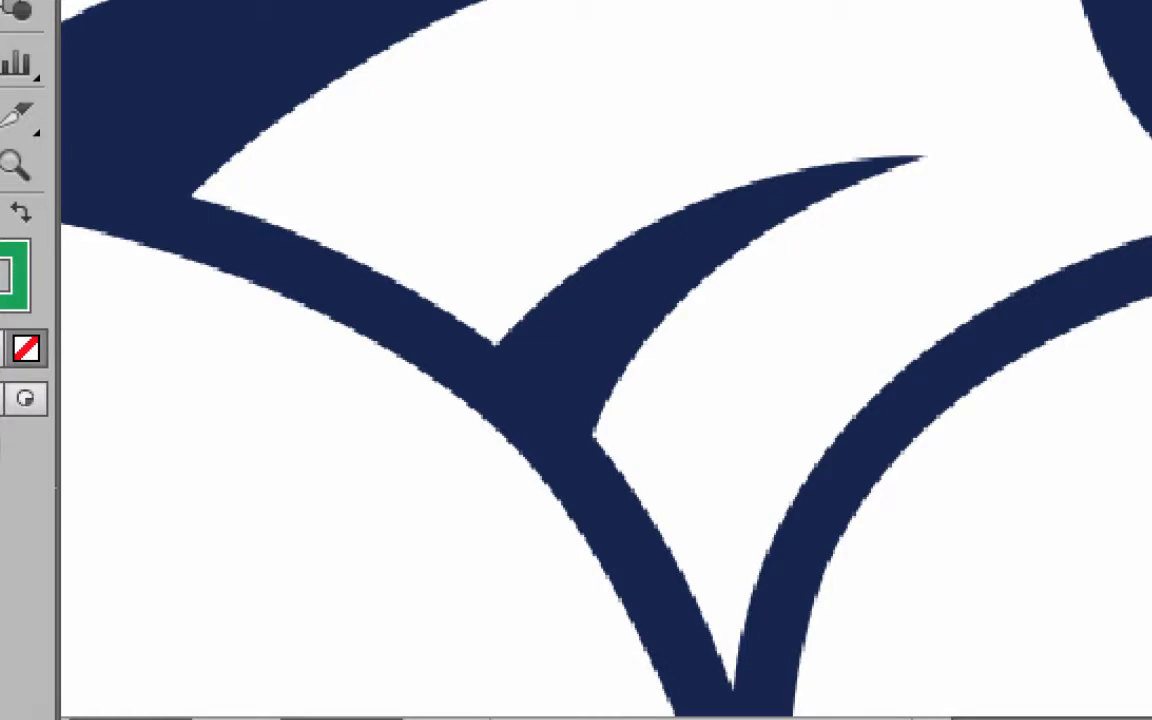
{"action": "left_click_drag", "start_coordinate": [1027, 390], "coordinate": [882, 452]}
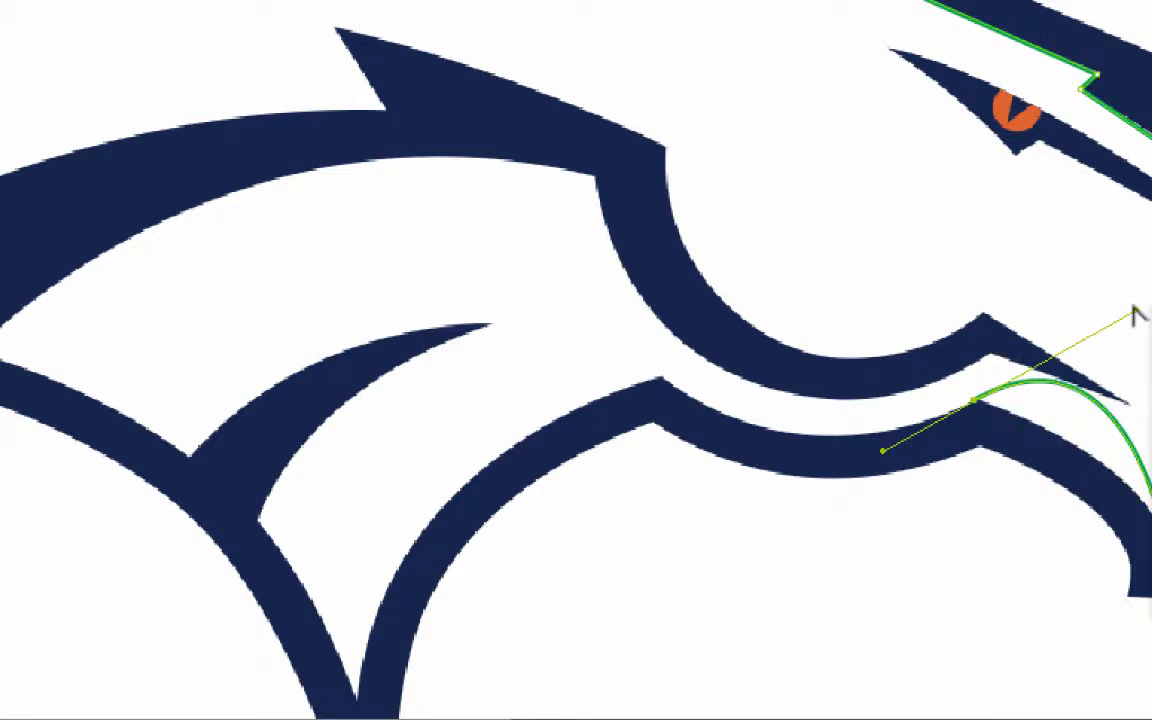
{"action": "mouse_move", "coordinate": [1135, 316]}
{"action": "left_mouse_down"}
{"action": "mouse_move", "coordinate": [1036, 379]}
{"action": "mouse_move", "coordinate": [1151, 459]}
{"action": "left_mouse_up"}
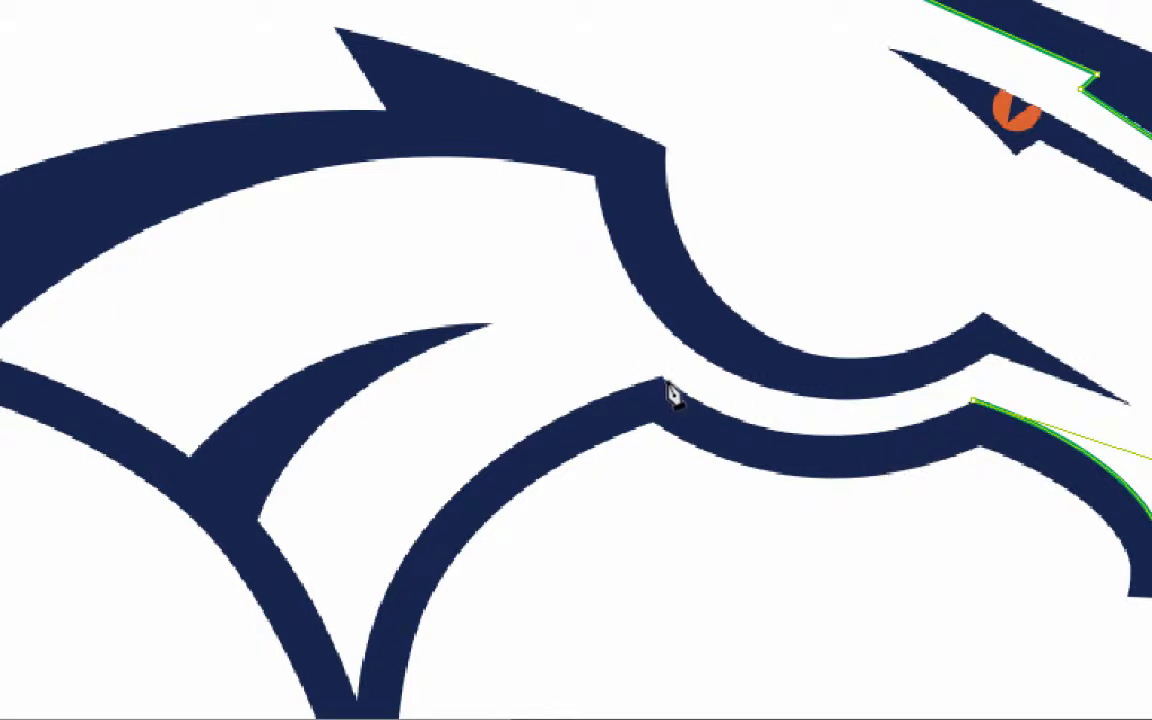
{"action": "mouse_move", "coordinate": [660, 377]}
{"action": "left_mouse_down"}
{"action": "mouse_move", "coordinate": [600, 305]}
{"action": "mouse_move", "coordinate": [561, 313]}
{"action": "left_mouse_up"}
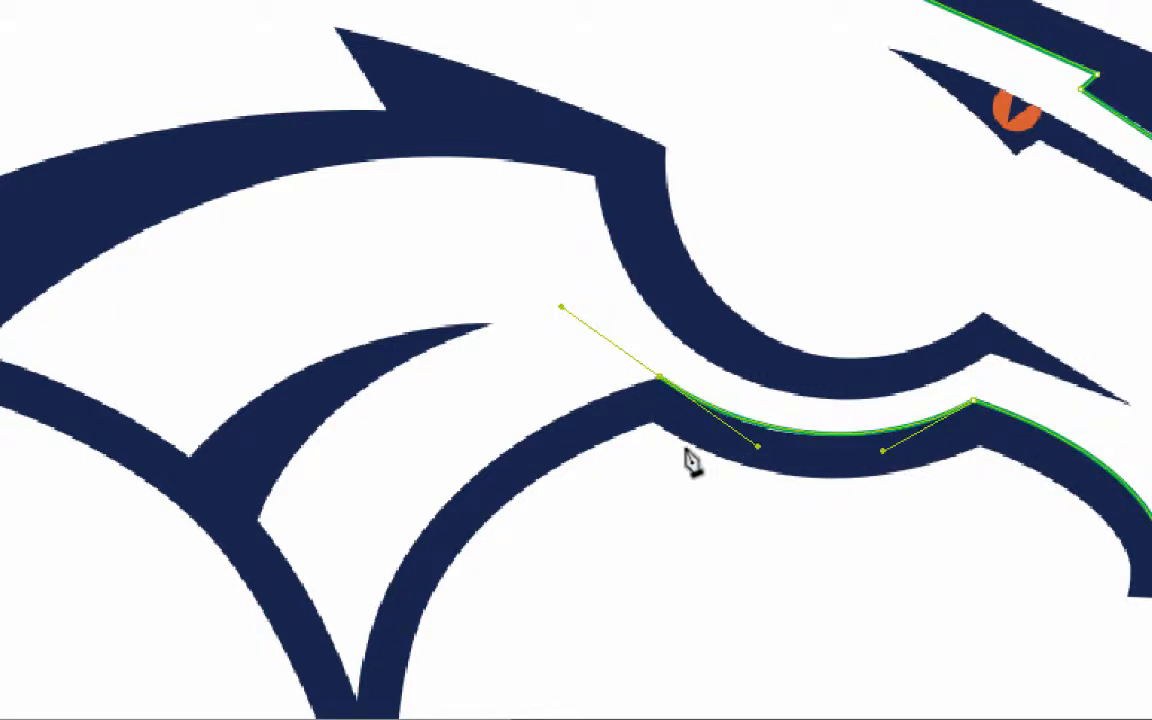
Redirect the second peak's outgoing handle downward and trace the neck curve to the inner point of the V
{"action": "scroll", "coordinate": [689, 538], "scroll_direction": "down", "scroll_amount": 5}
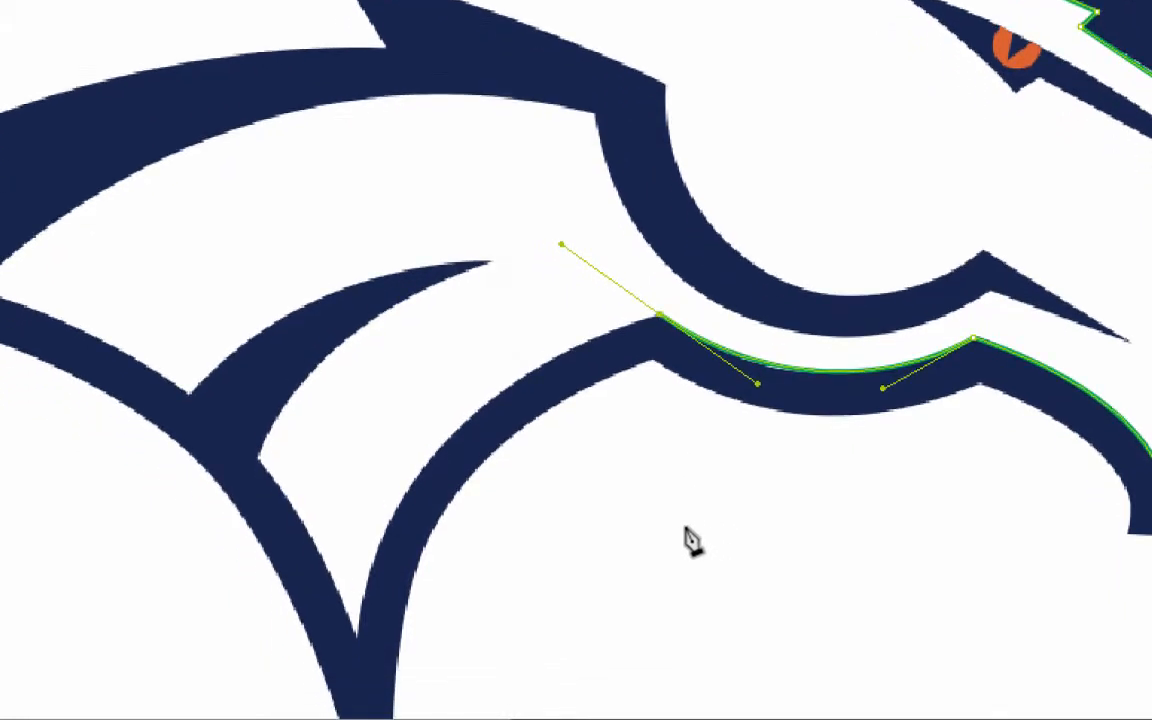
{"action": "scroll", "coordinate": [689, 538], "scroll_direction": "down", "scroll_amount": 3}
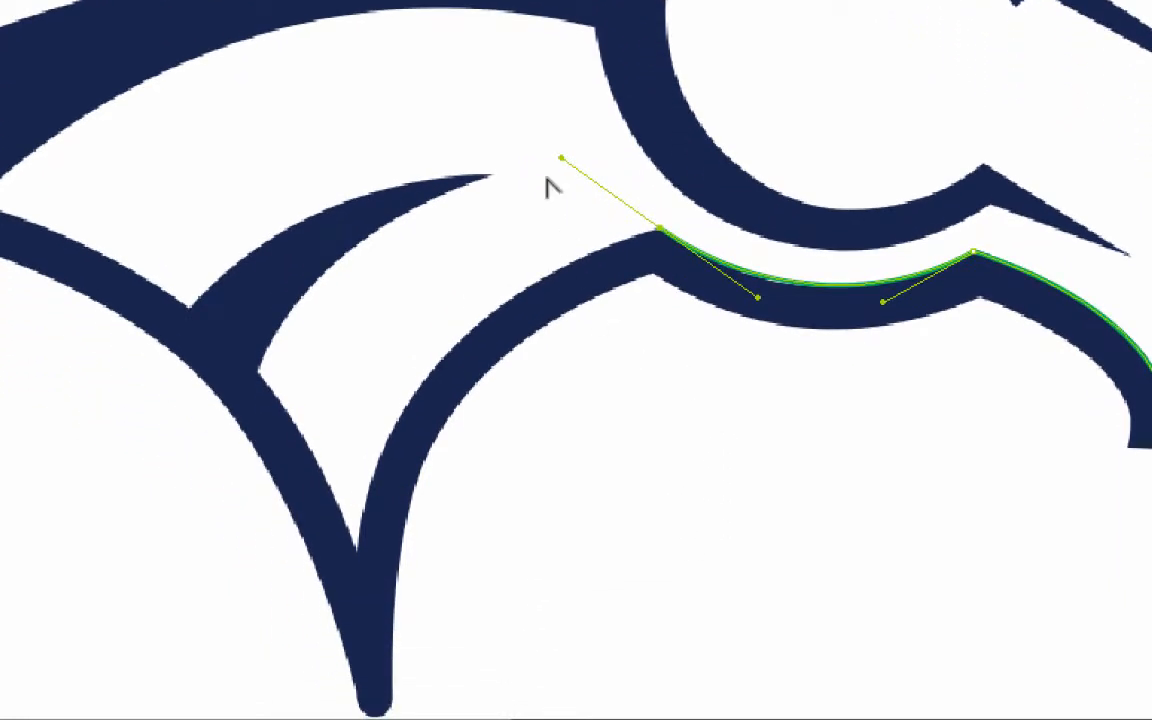
{"action": "left_click_drag", "start_coordinate": [562, 163], "coordinate": [570, 279]}
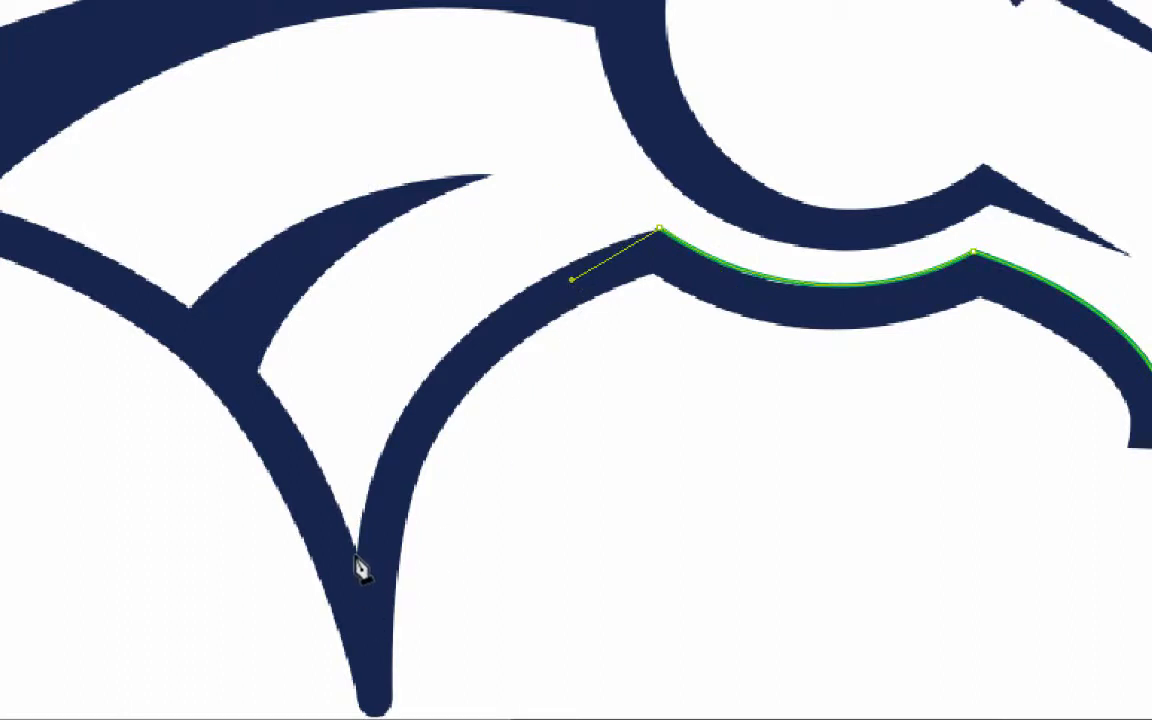
{"action": "scroll", "coordinate": [362, 570], "scroll_direction": "down", "scroll_amount": 3}
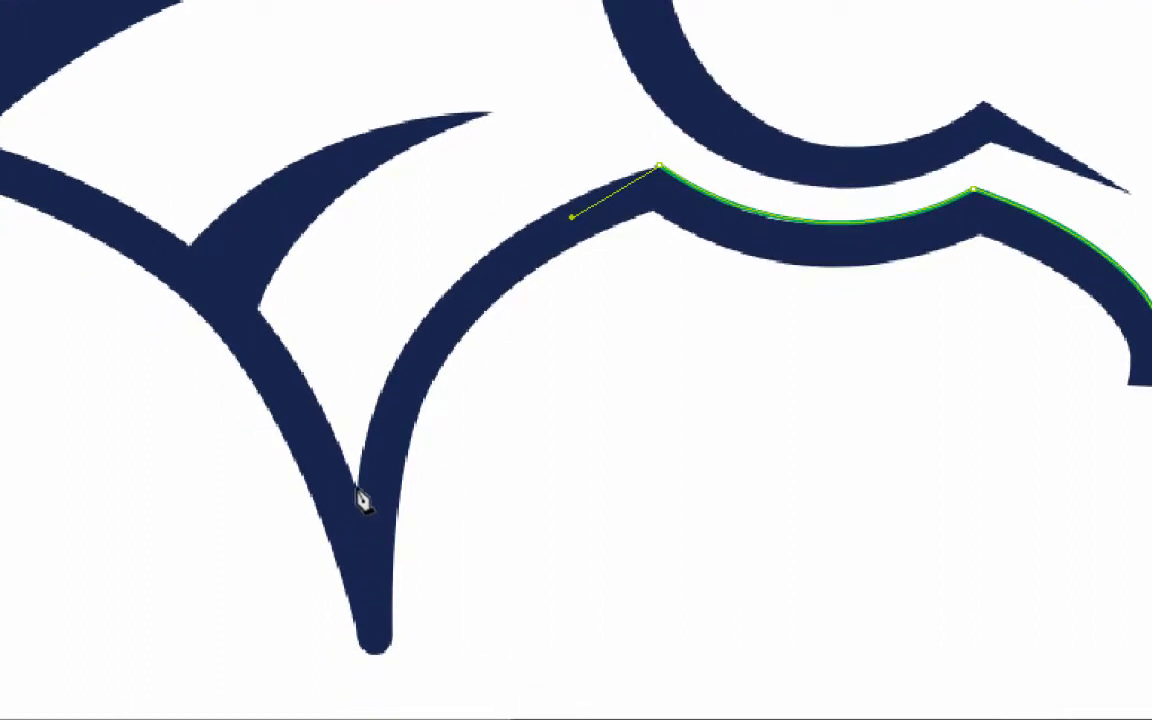
{"action": "left_click_drag", "start_coordinate": [356, 490], "coordinate": [298, 540]}
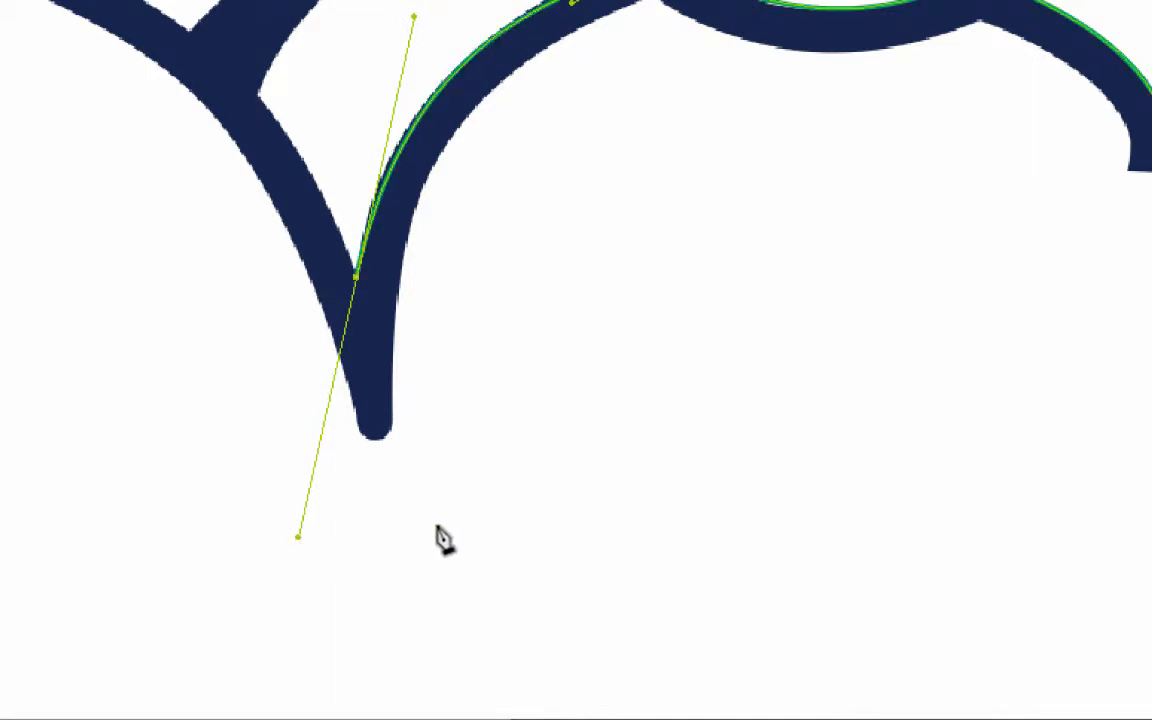
Redirect the outgoing handle at the V's inner point upward, toward the crescent-shaped stripe
{"action": "scroll", "coordinate": [655, 605], "scroll_direction": "up", "scroll_amount": 1}
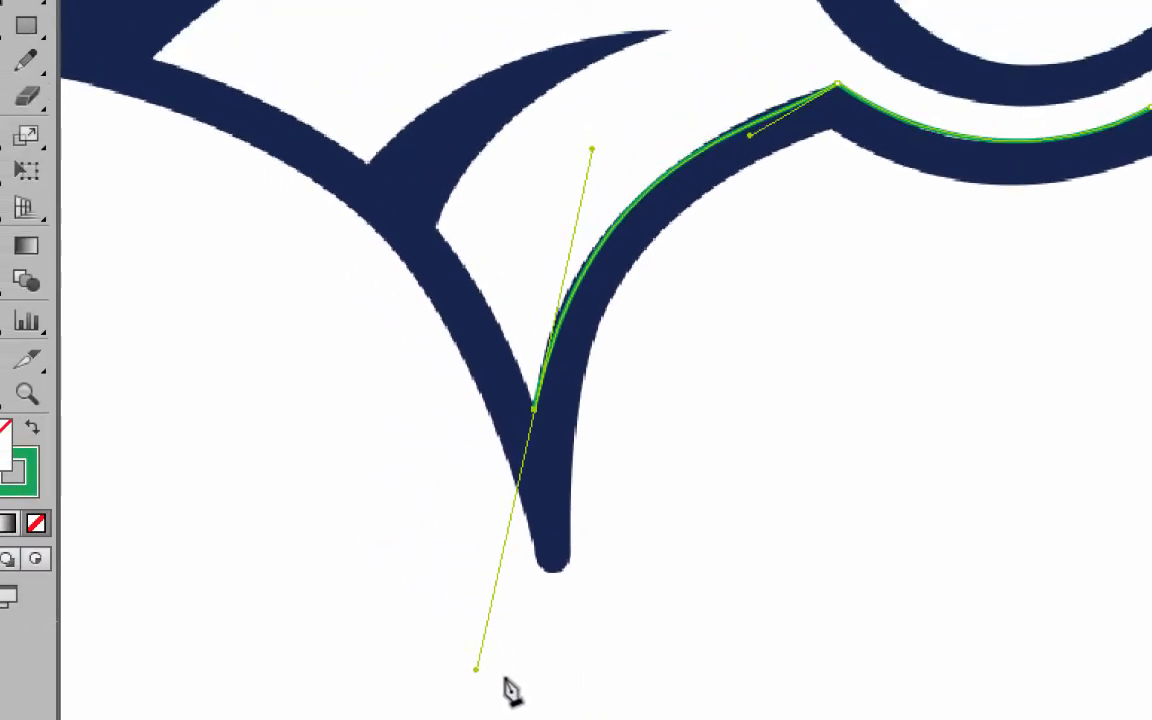
{"action": "left_click", "coordinate": [437, 591]}
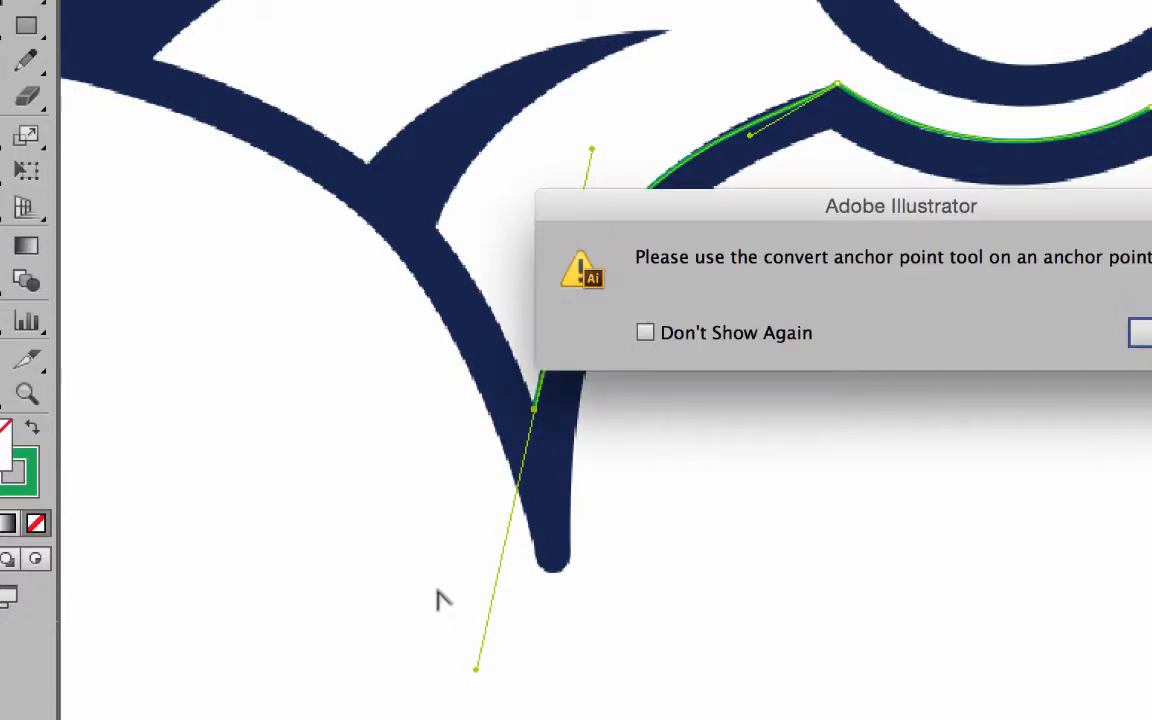
{"action": "key", "text": "Return"}
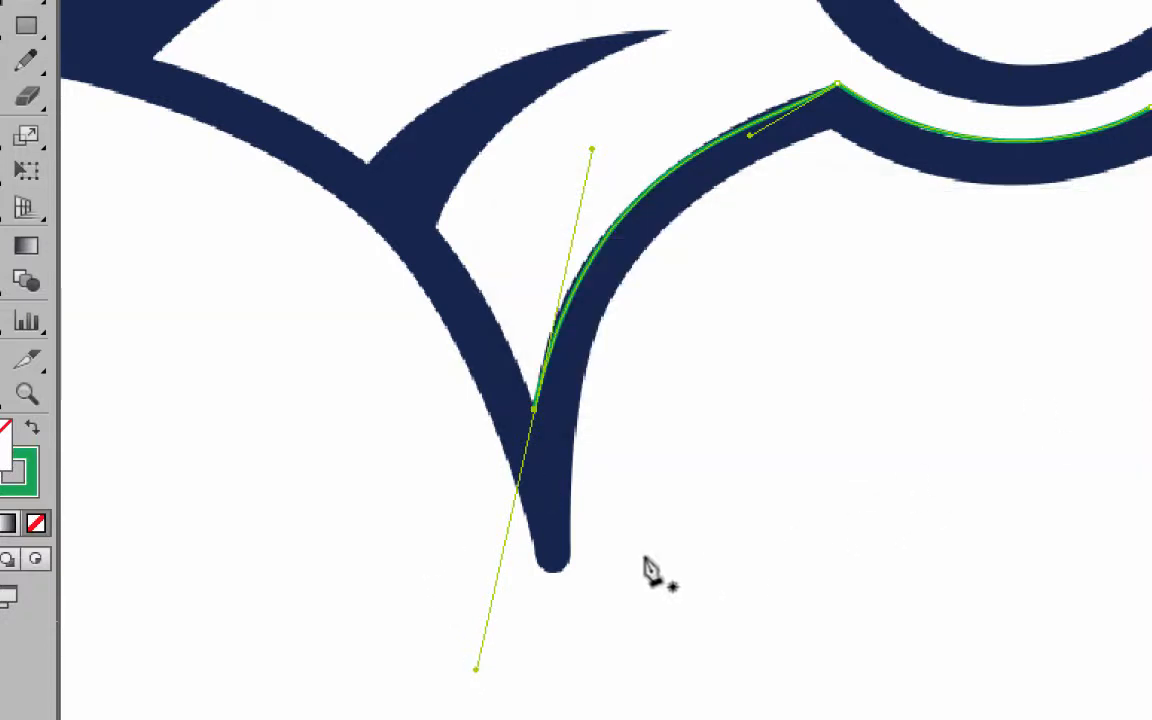
{"action": "left_click_drag", "start_coordinate": [474, 668], "coordinate": [442, 154]}
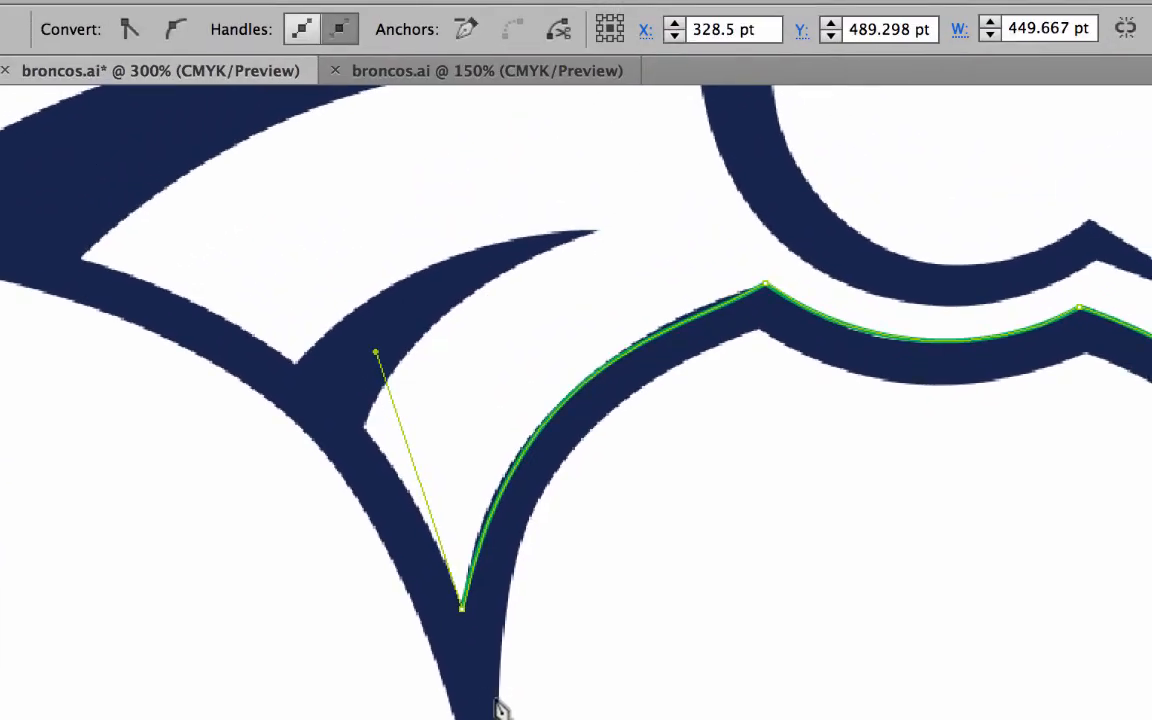
Redraw the upward handle at the V's inner point and trace the lower neck edge back to the starting corner, closing the path
{"action": "key", "text": "super+minus"}
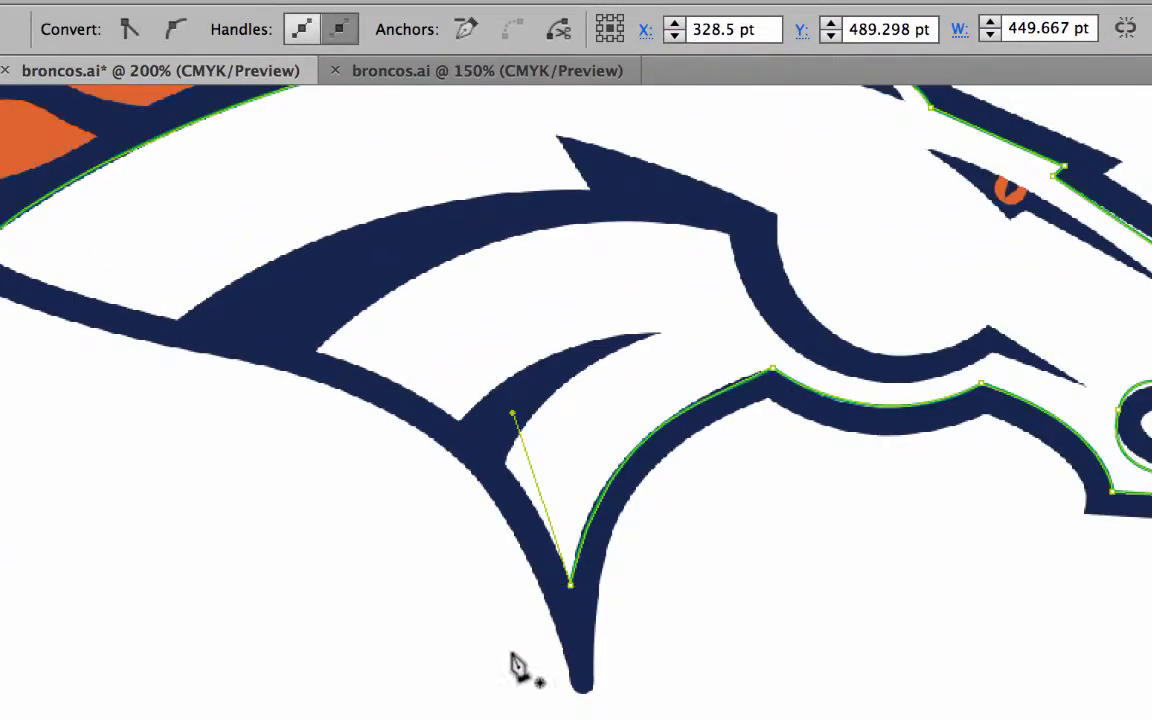
{"action": "scroll", "coordinate": [933, 239], "scroll_direction": "left", "scroll_amount": 10}
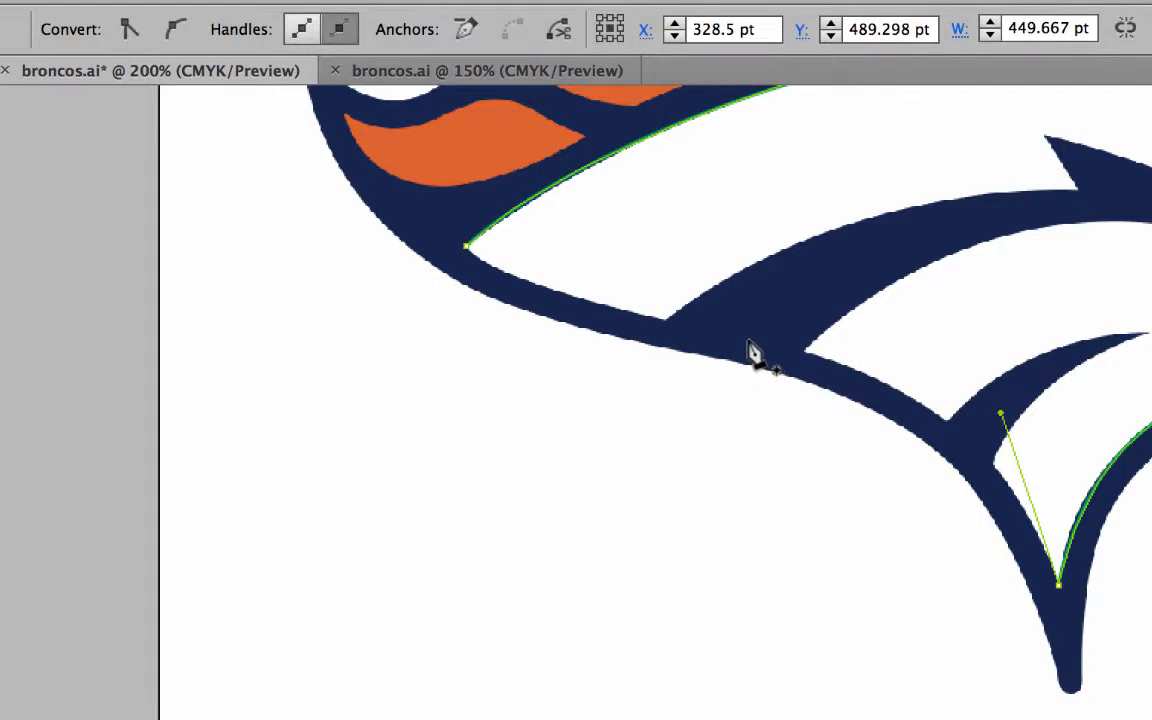
{"action": "left_click_drag", "start_coordinate": [746, 341], "coordinate": [612, 308]}
{"action": "key", "text": "ctrl+z"}
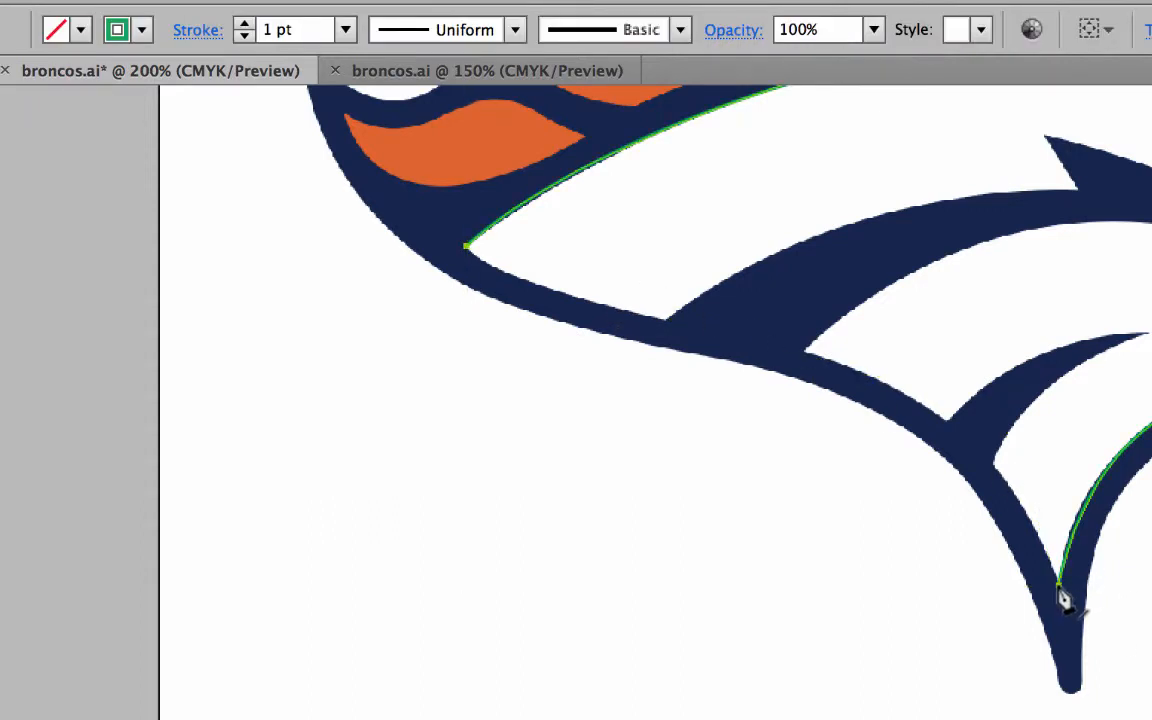
{"action": "left_click_drag", "start_coordinate": [1058, 585], "coordinate": [1011, 445]}
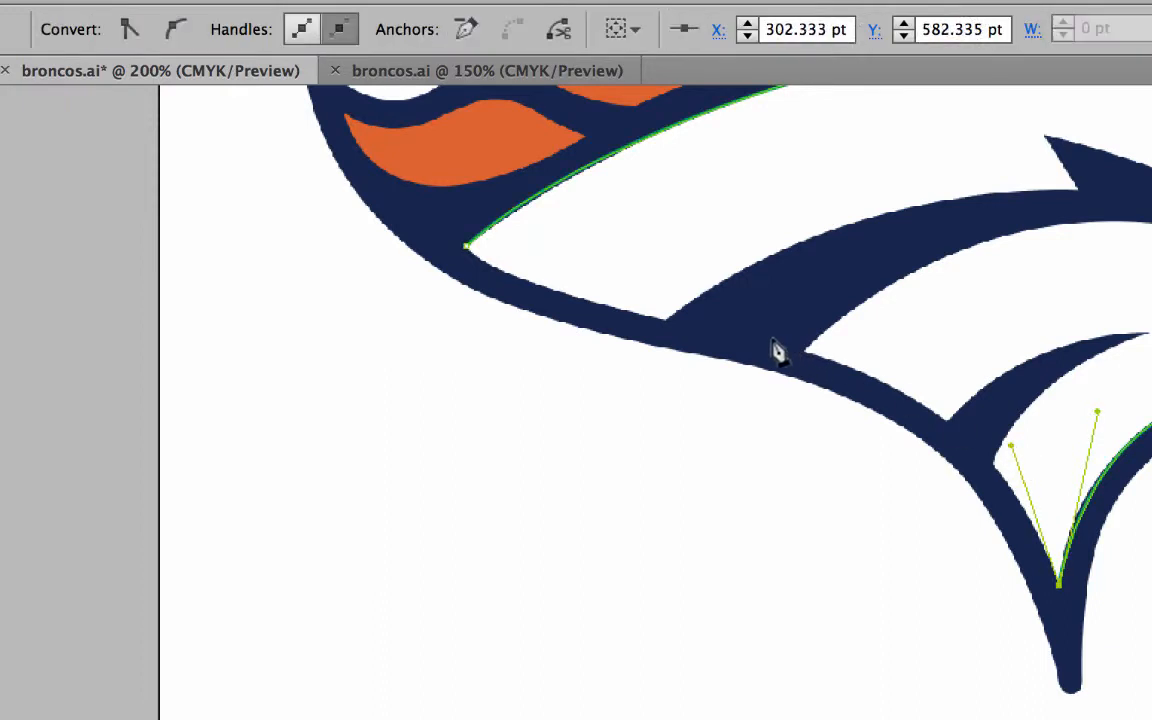
{"action": "left_click_drag", "start_coordinate": [729, 336], "coordinate": [524, 298]}
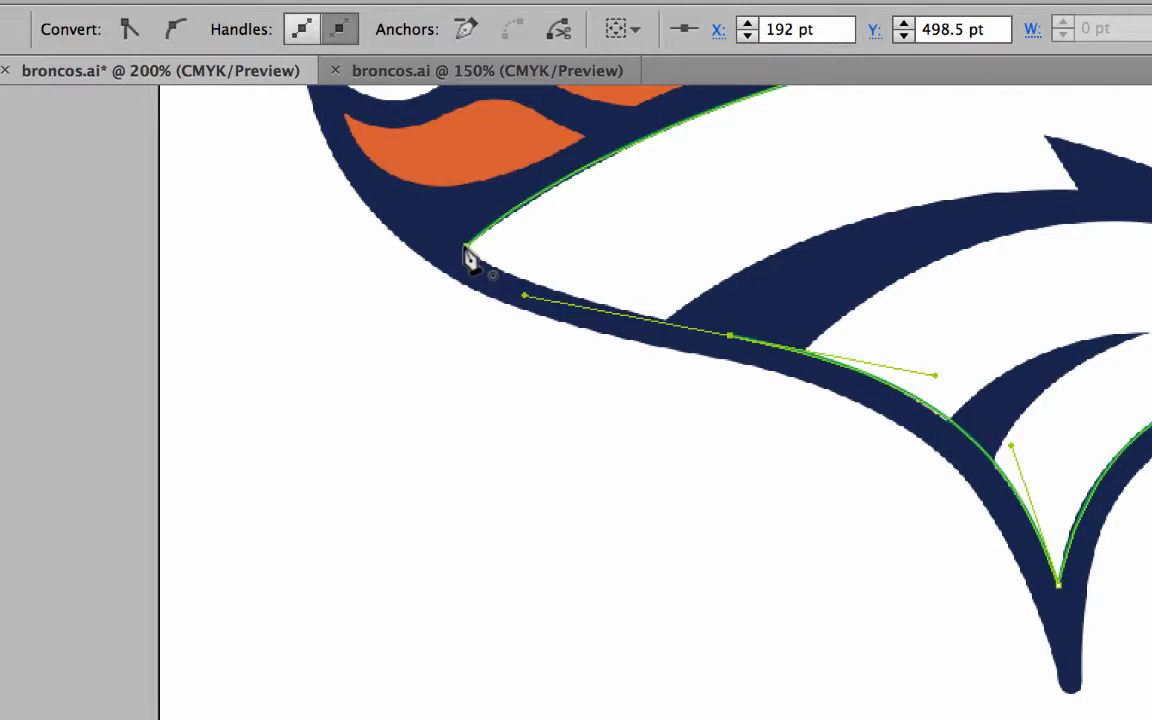
{"action": "left_click", "coordinate": [465, 249]}
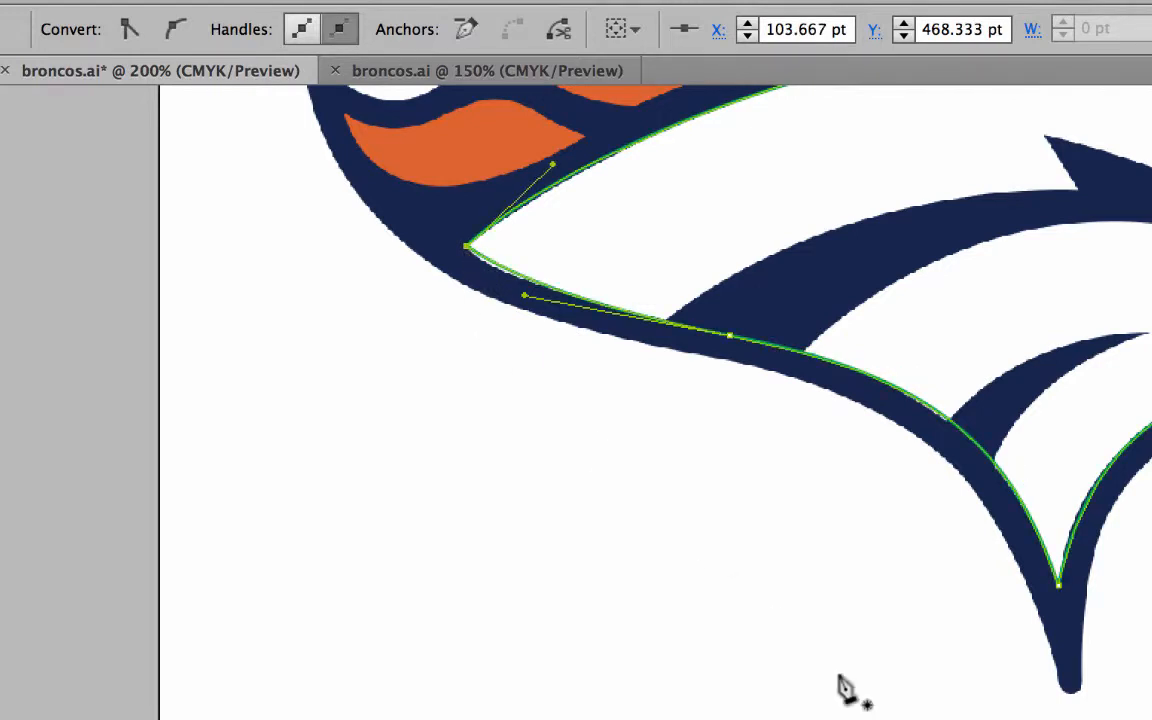
Refine the curve handles behind the open mouth and move the corner anchor above the nostril onto the white edge
{"action": "scroll", "coordinate": [600, 400], "scroll_direction": "right", "scroll_amount": 10}
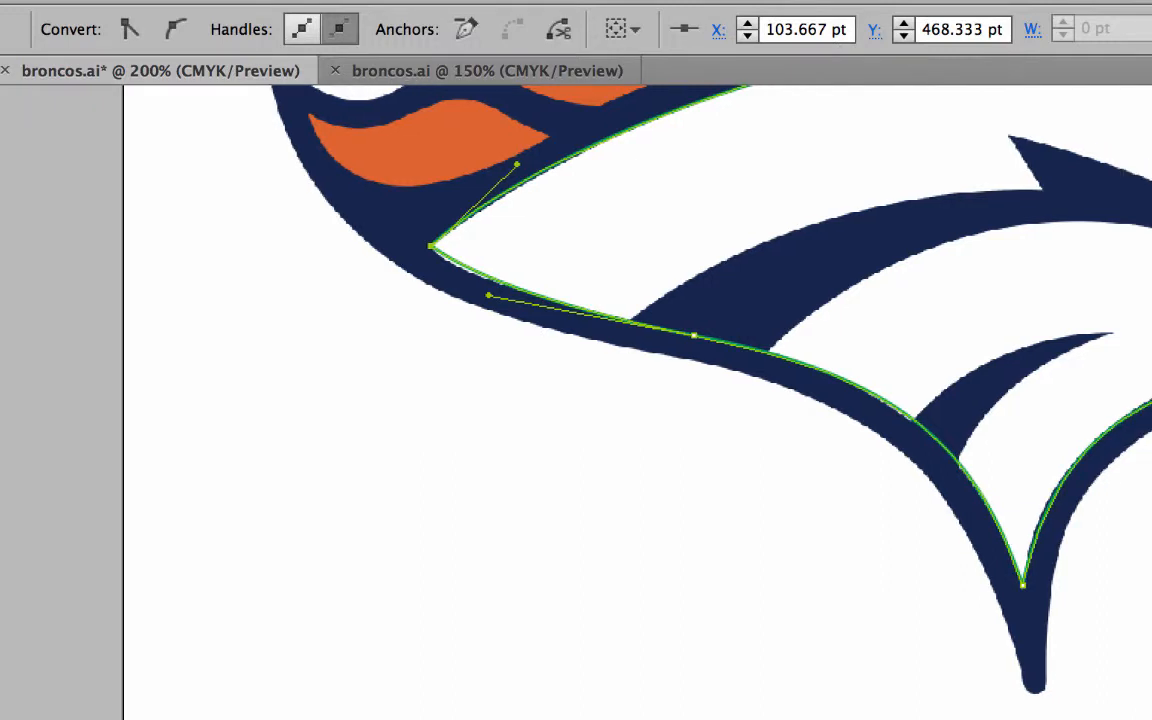
{"action": "scroll", "coordinate": [576, 400], "scroll_direction": "right", "scroll_amount": 4}
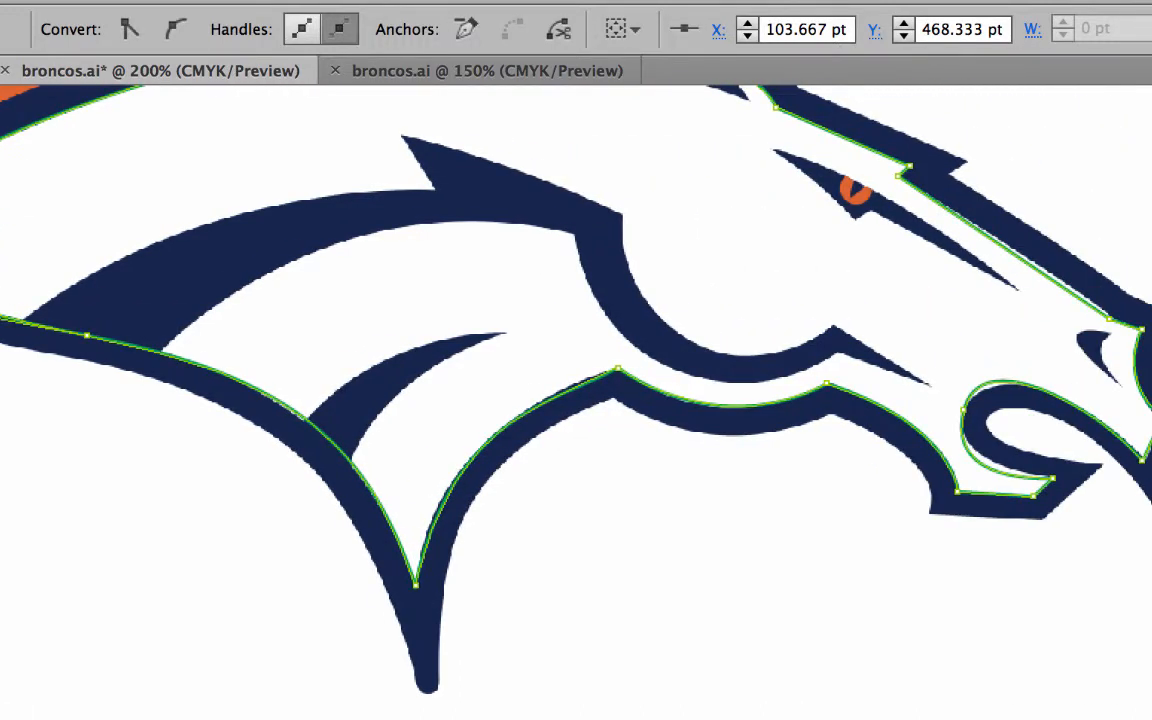
{"action": "scroll", "coordinate": [1128, 567], "scroll_direction": "up", "scroll_amount": 3}
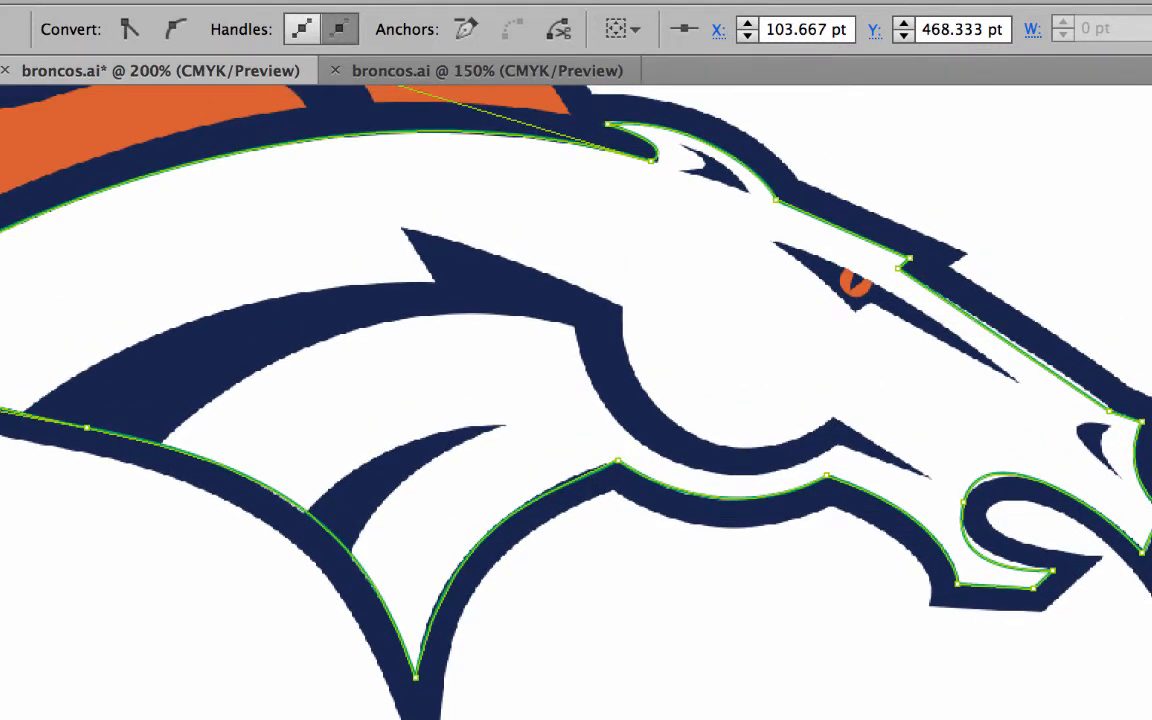
{"action": "scroll", "coordinate": [576, 400], "scroll_direction": "left", "scroll_amount": 7}
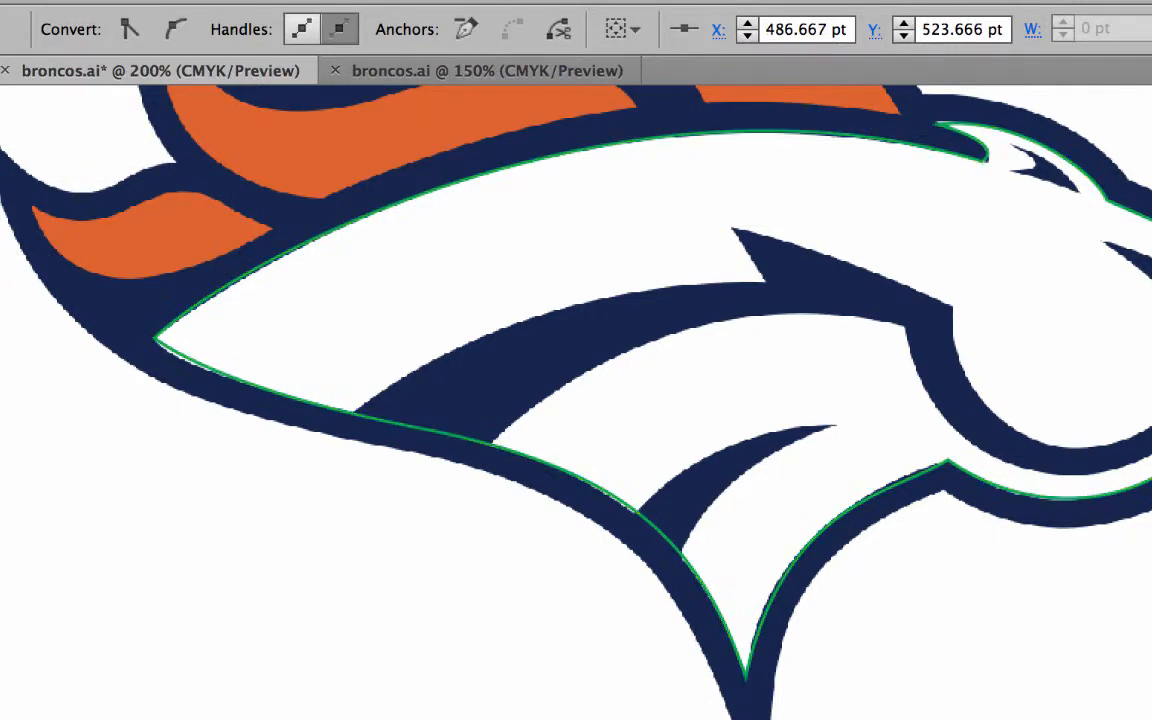
{"action": "key", "text": "super+equal"}
{"action": "left_click_drag", "start_coordinate": [1151, 555], "coordinate": [822, 555]}
{"action": "left_click_drag", "start_coordinate": [753, 570], "coordinate": [778, 539]}
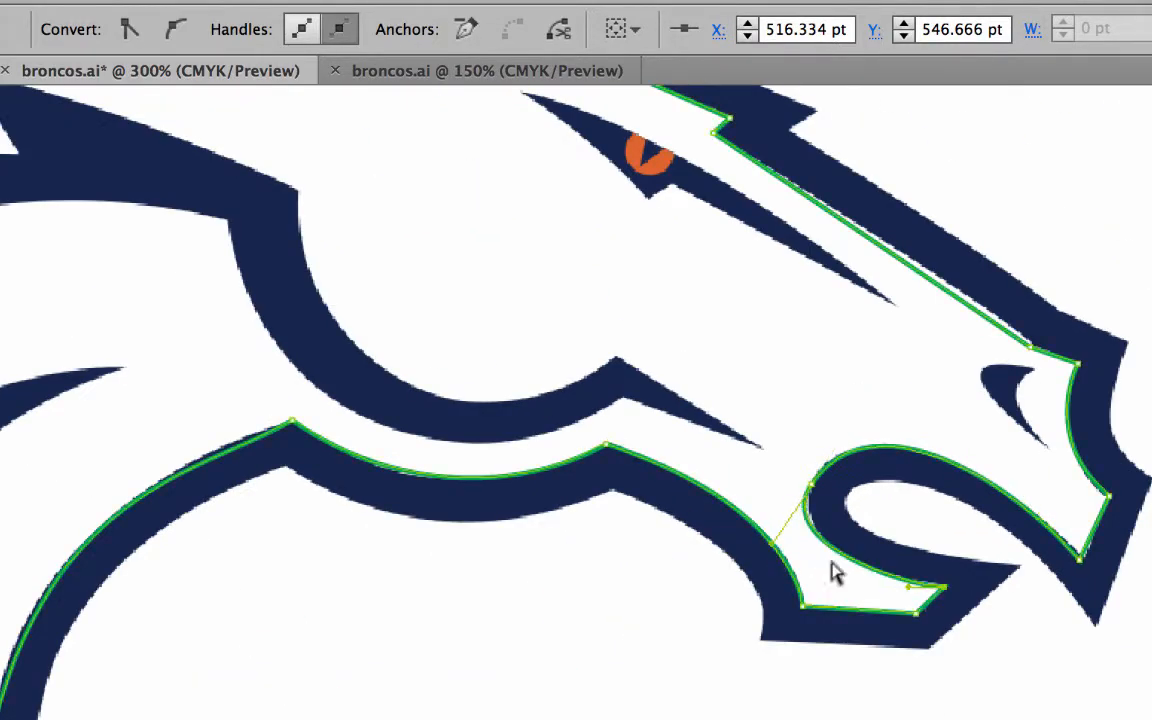
{"action": "mouse_move", "coordinate": [811, 485]}
{"action": "left_mouse_down"}
{"action": "mouse_move", "coordinate": [817, 477]}
{"action": "mouse_move", "coordinate": [812, 485]}
{"action": "left_mouse_up"}
{"action": "left_click_drag", "start_coordinate": [1031, 347], "coordinate": [1039, 341]}
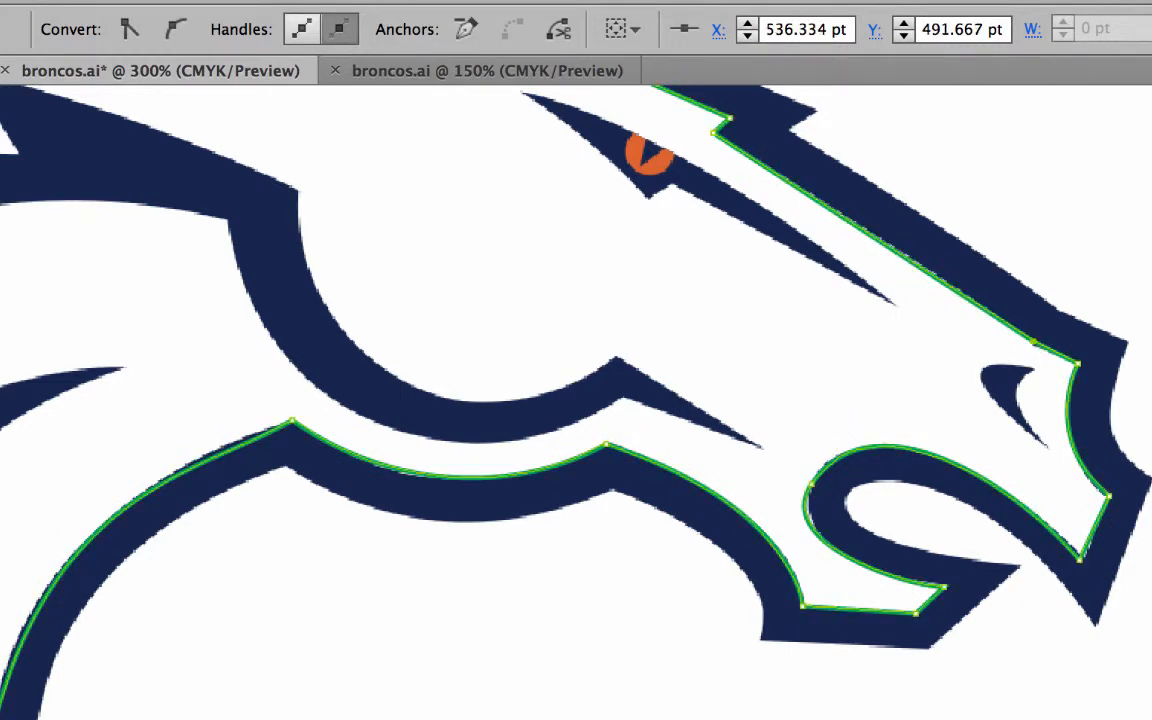
Reshape the neck curve by adjusting the handle at the peak where the neck meets the jaw
{"action": "scroll", "coordinate": [616, 357], "scroll_direction": "left", "scroll_amount": 5}
{"action": "left_click", "coordinate": [658, 420]}
{"action": "left_click_drag", "start_coordinate": [571, 464], "coordinate": [575, 450]}
Pull new handles out of the sharp corner at the back of the neck with the Convert Anchor Point tool
{"action": "scroll", "coordinate": [575, 450], "scroll_direction": "left", "scroll_amount": 10}
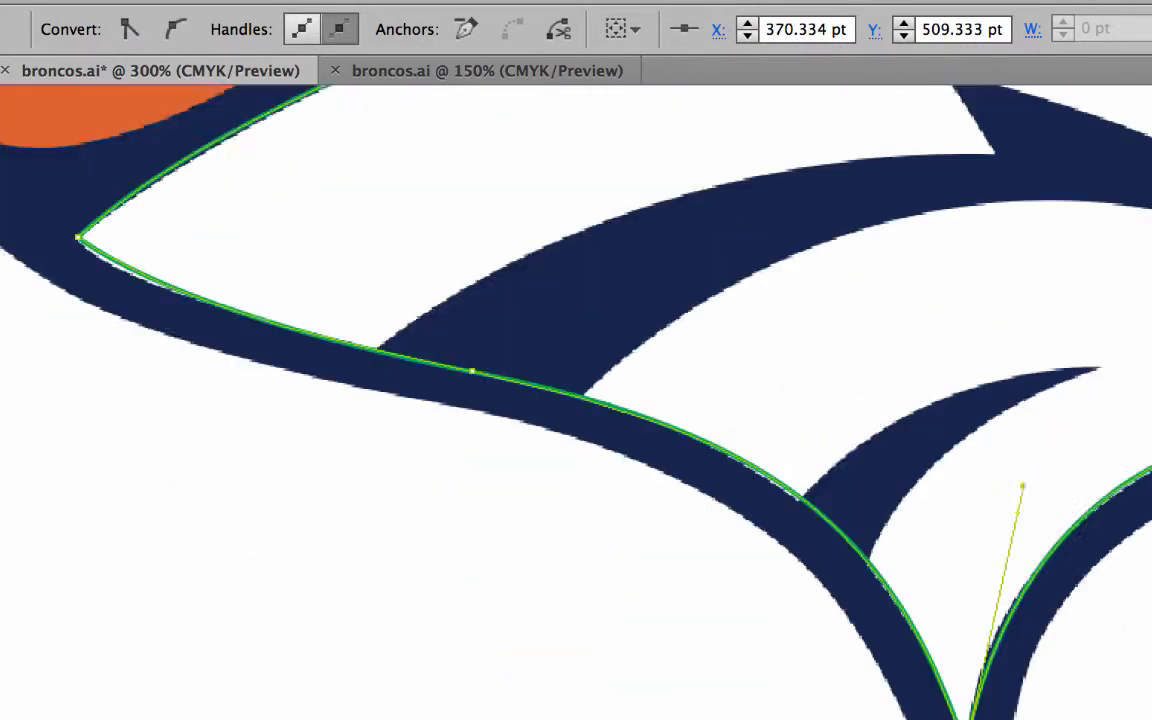
{"action": "left_click", "coordinate": [200, 238]}
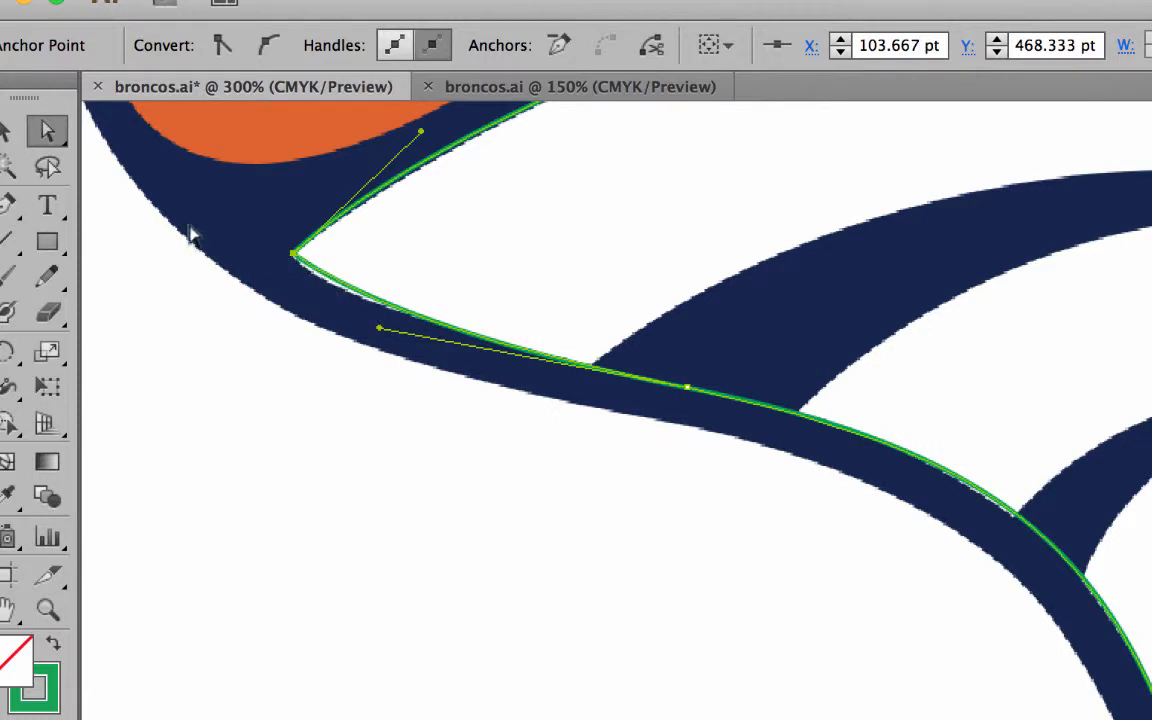
{"action": "left_click_drag", "start_coordinate": [8, 210], "coordinate": [85, 313]}
{"action": "left_click_drag", "start_coordinate": [293, 258], "coordinate": [450, 124]}
{"action": "scroll", "coordinate": [715, 314], "scroll_direction": "up", "scroll_amount": 2}
{"action": "scroll", "coordinate": [715, 314], "scroll_direction": "up", "scroll_amount": 3}
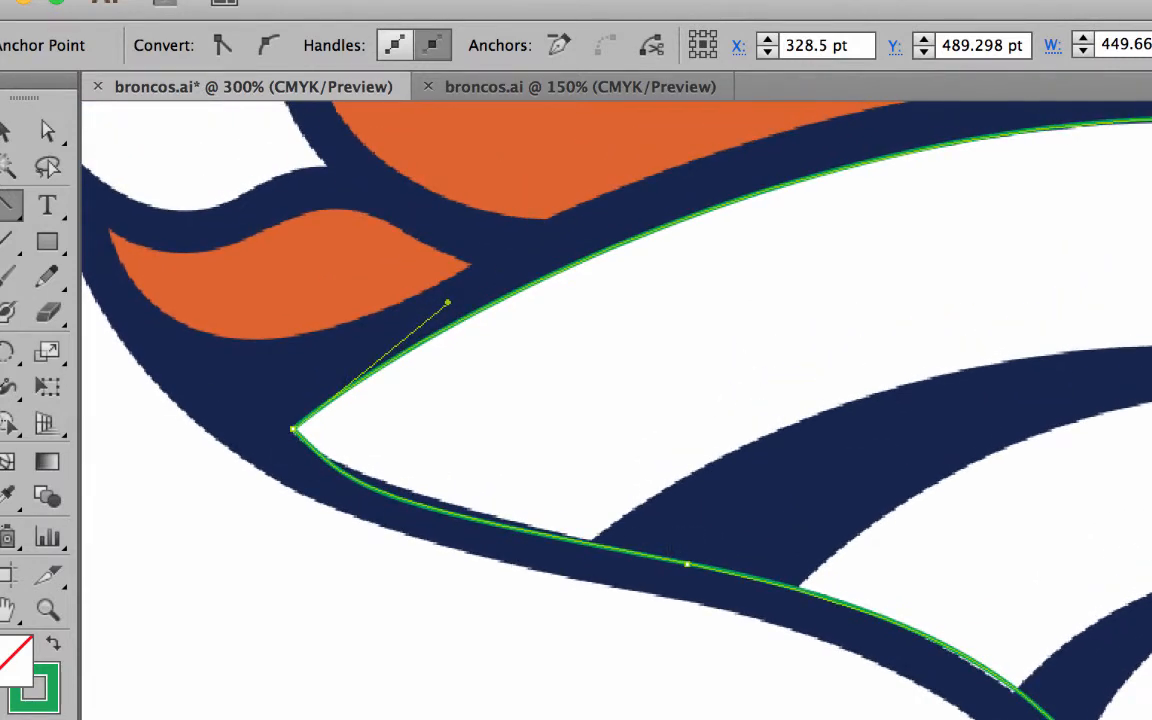
Adjust the handles of the lower neck edge's smooth anchor and the adjacent corner so the path follows the white edge
{"action": "left_click", "coordinate": [48, 131]}
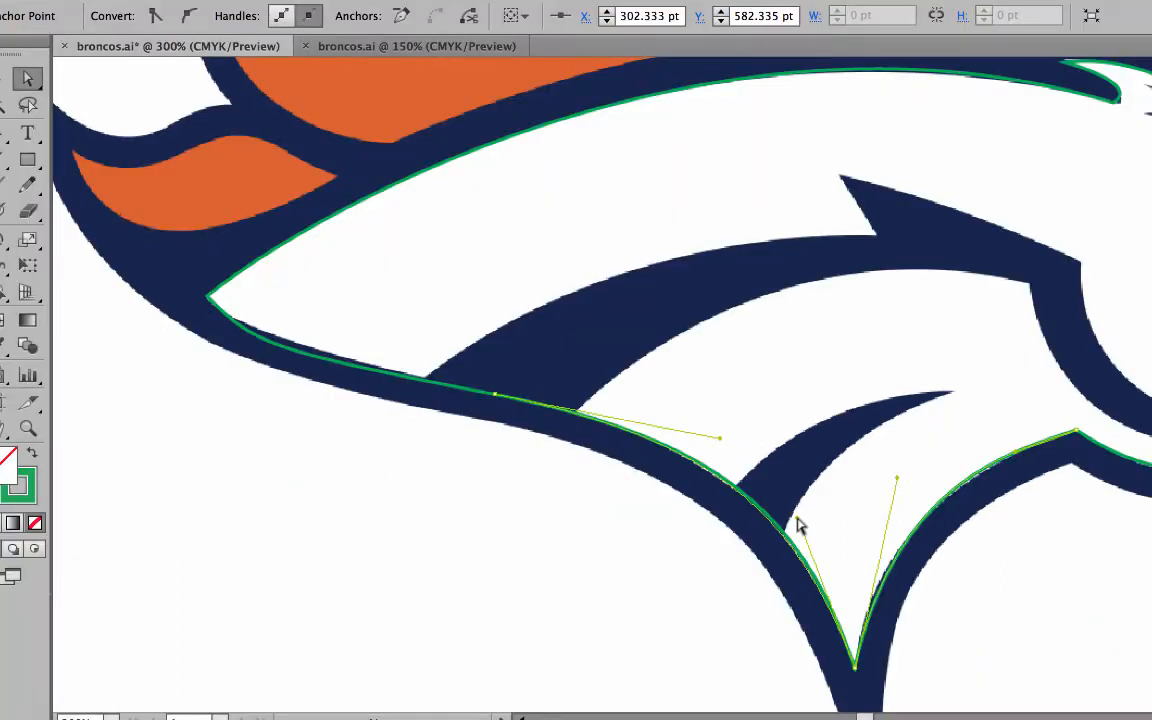
{"action": "key", "text": "super+shift+a"}
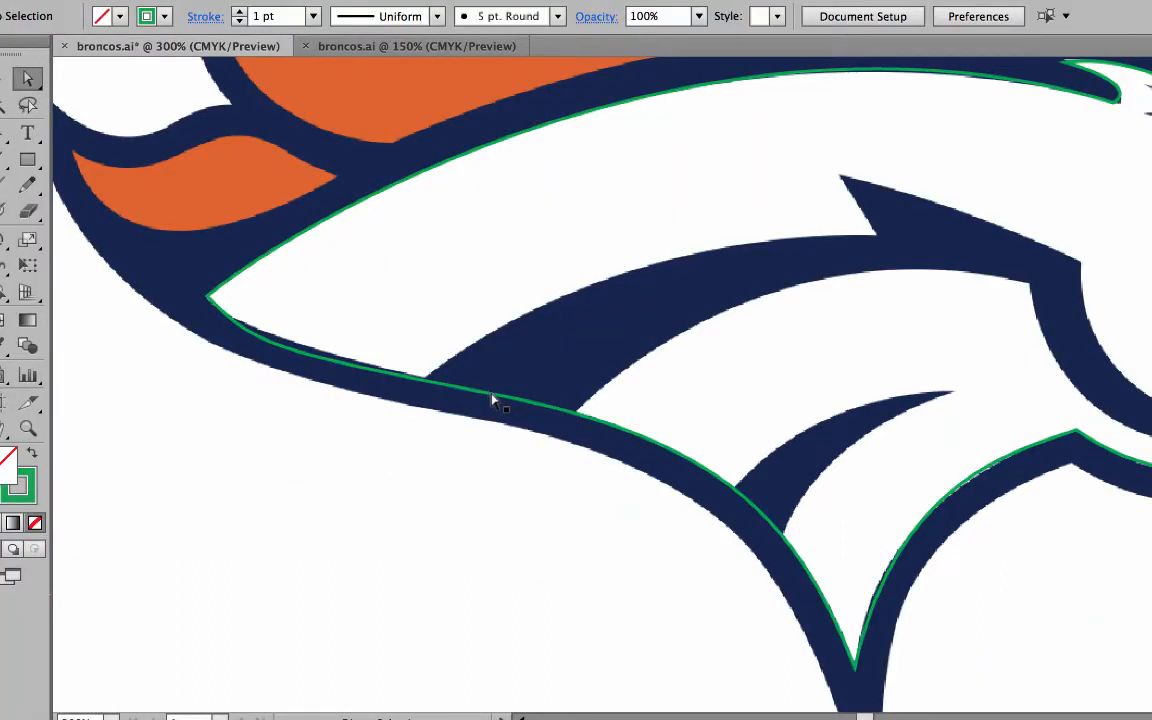
{"action": "left_click", "coordinate": [495, 397]}
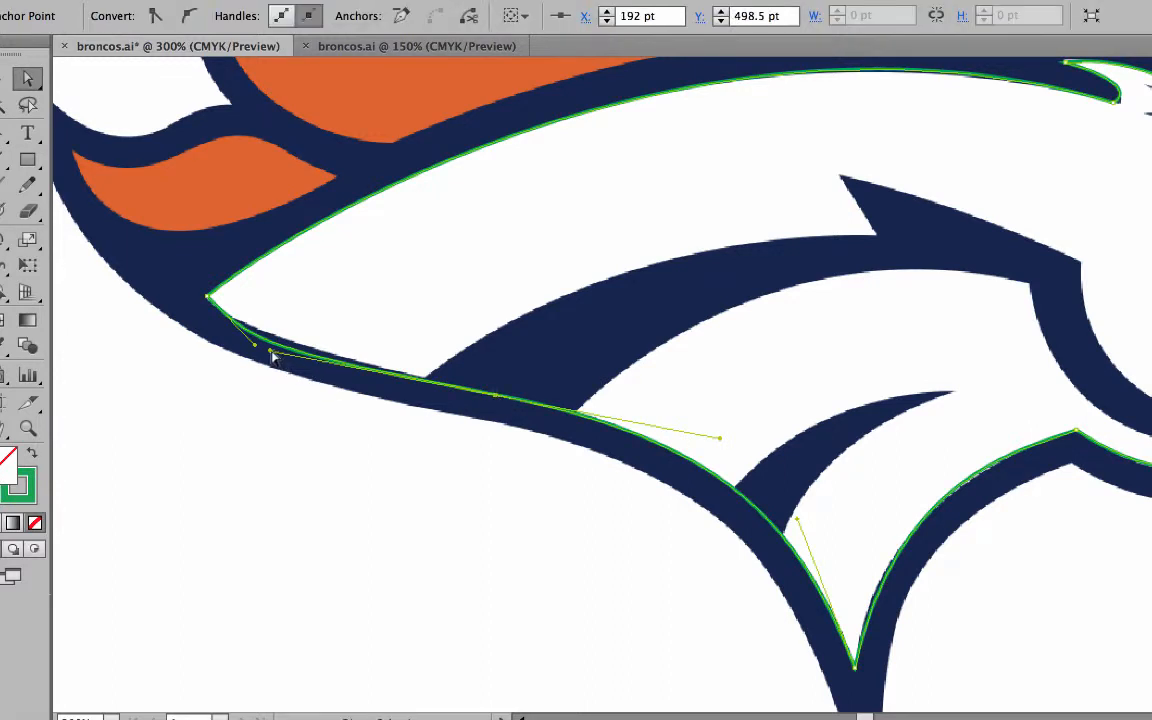
{"action": "left_click_drag", "start_coordinate": [272, 357], "coordinate": [399, 378]}
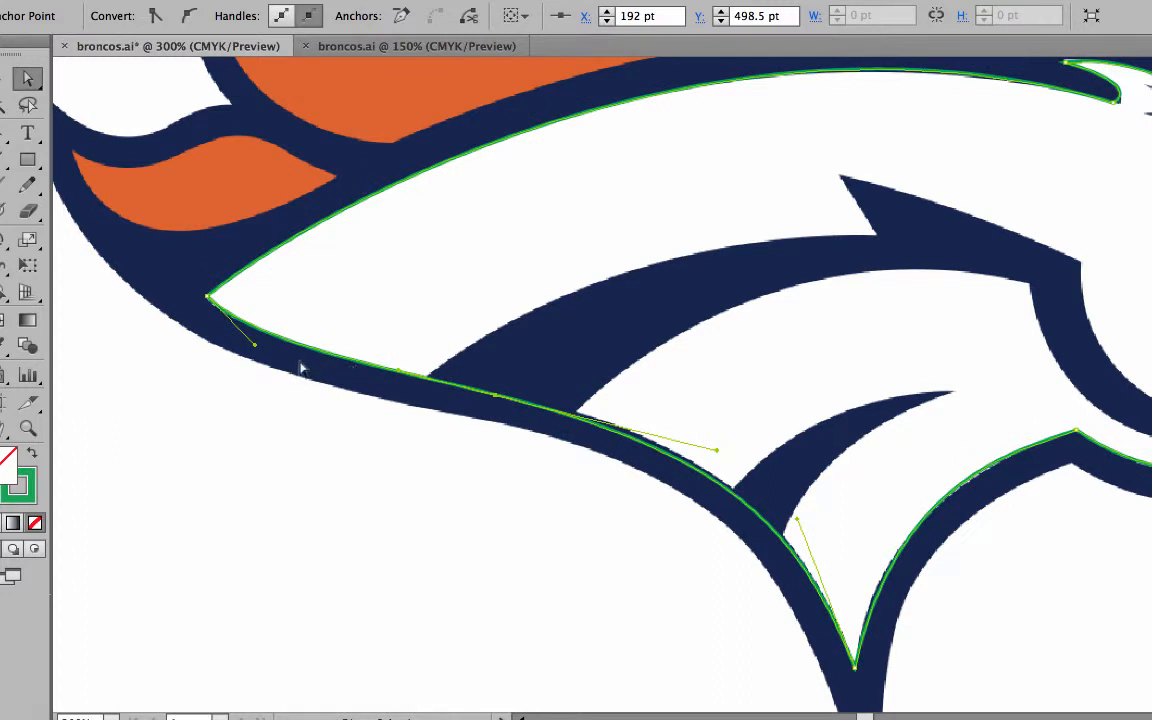
{"action": "mouse_move", "coordinate": [256, 350]}
{"action": "left_mouse_down"}
{"action": "mouse_move", "coordinate": [356, 380]}
{"action": "mouse_move", "coordinate": [255, 340]}
{"action": "mouse_move", "coordinate": [253, 350]}
{"action": "left_mouse_up"}
{"action": "left_click_drag", "start_coordinate": [717, 451], "coordinate": [724, 441]}
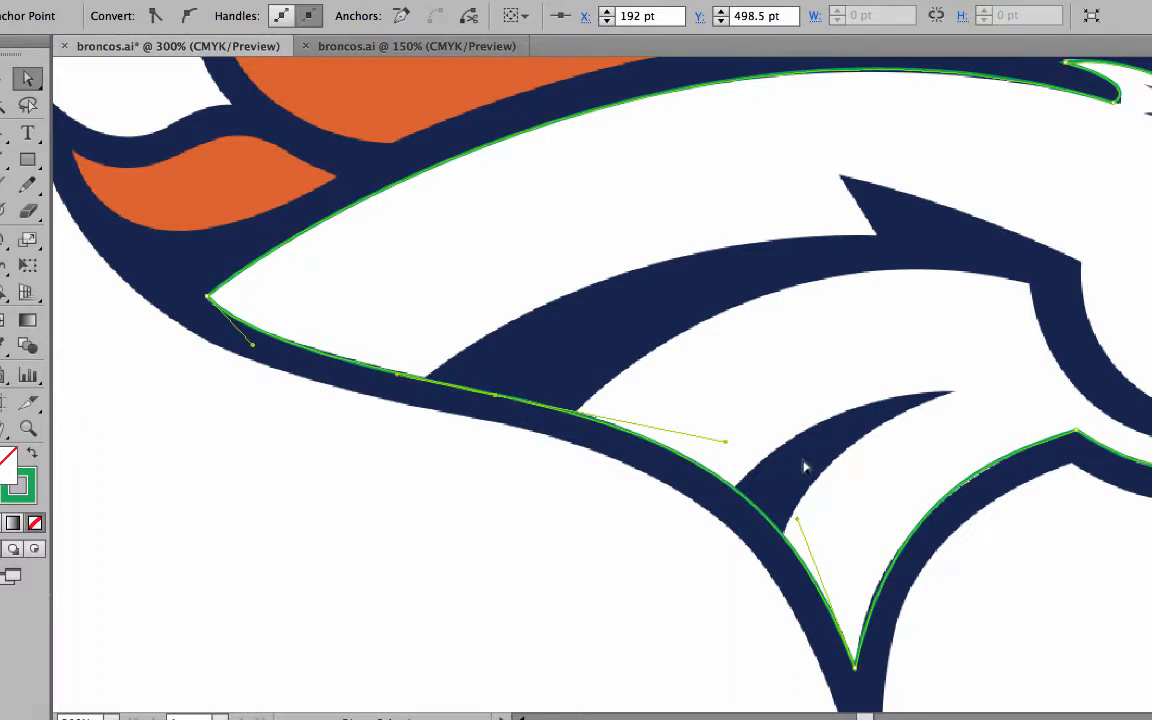
Trace the large neck stripe's upper curve from below the neck outline to the notch, with a straight segment to the spike's tip
{"action": "scroll", "coordinate": [811, 475], "scroll_direction": "down", "scroll_amount": 1}
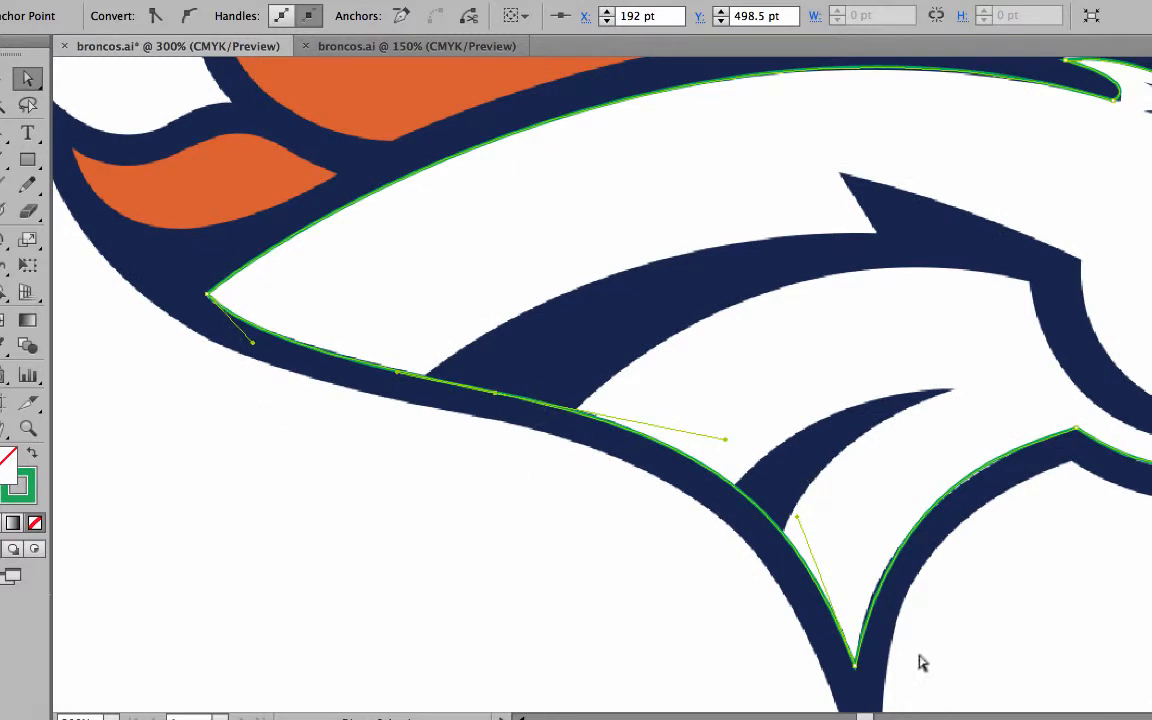
{"action": "scroll", "coordinate": [921, 662], "scroll_direction": "up", "scroll_amount": 3}
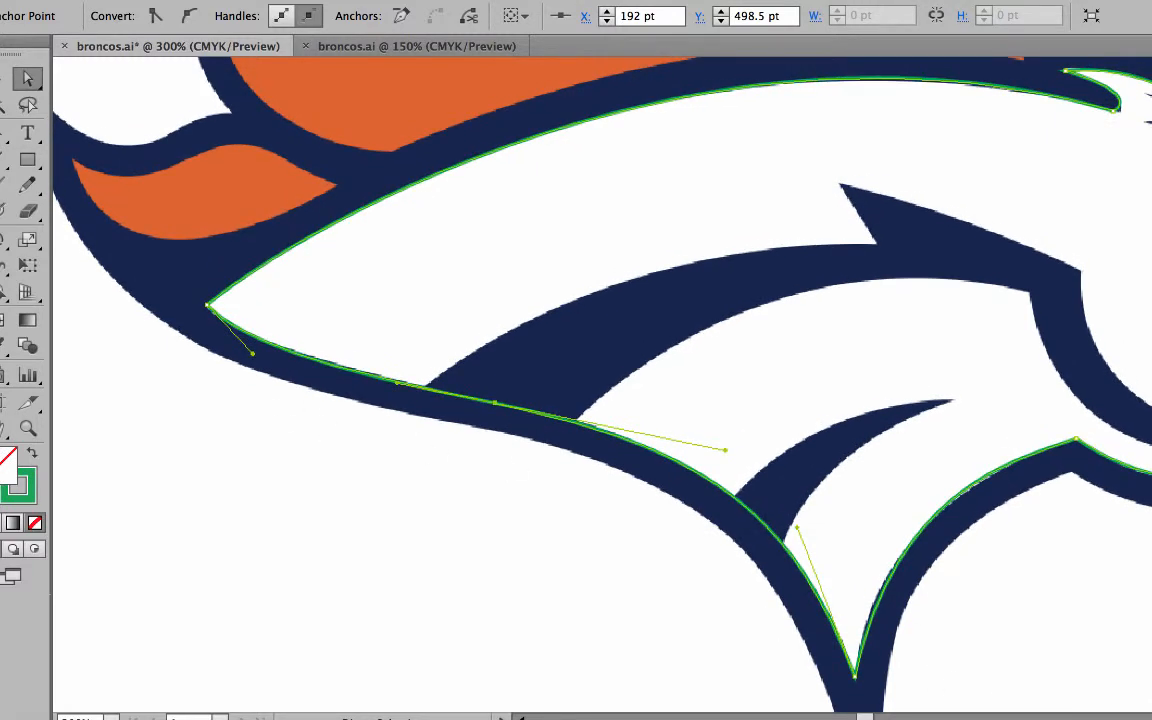
{"action": "scroll", "coordinate": [657, 322], "scroll_direction": "right", "scroll_amount": 15}
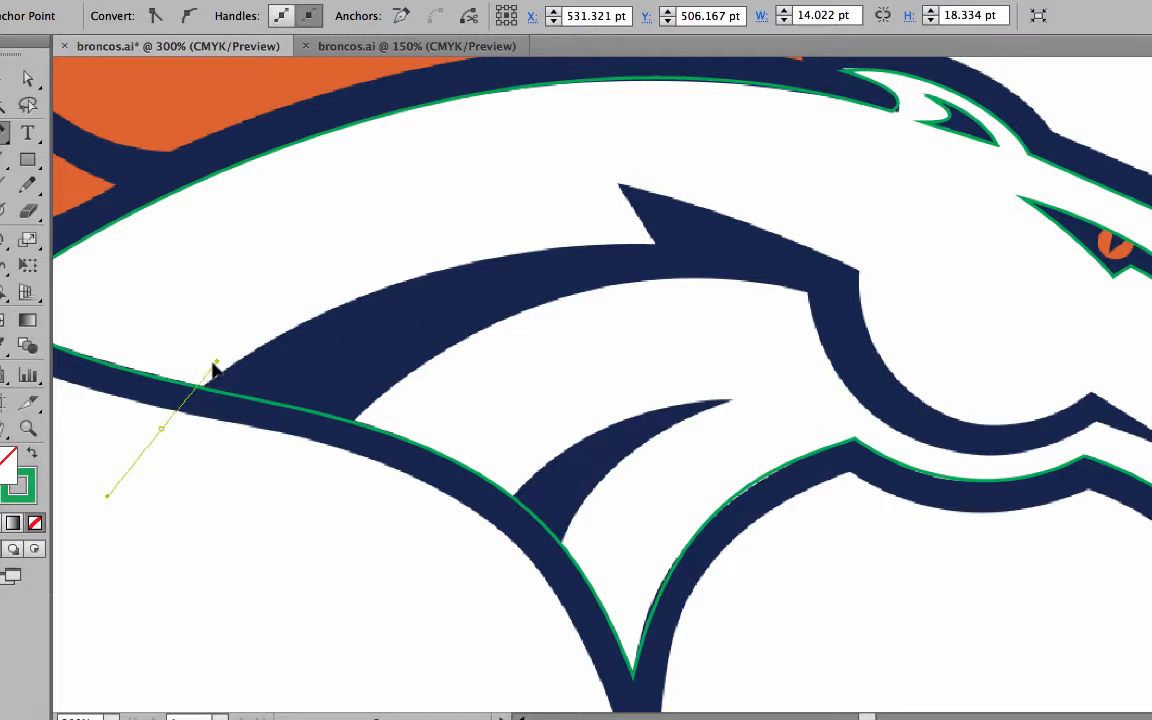
{"action": "left_click_drag", "start_coordinate": [214, 370], "coordinate": [226, 356]}
{"action": "mouse_move", "coordinate": [654, 248]}
{"action": "left_mouse_down"}
{"action": "mouse_move", "coordinate": [858, 288]}
{"action": "mouse_move", "coordinate": [884, 262]}
{"action": "mouse_move", "coordinate": [874, 262]}
{"action": "left_mouse_up"}
{"action": "left_click", "coordinate": [655, 250]}
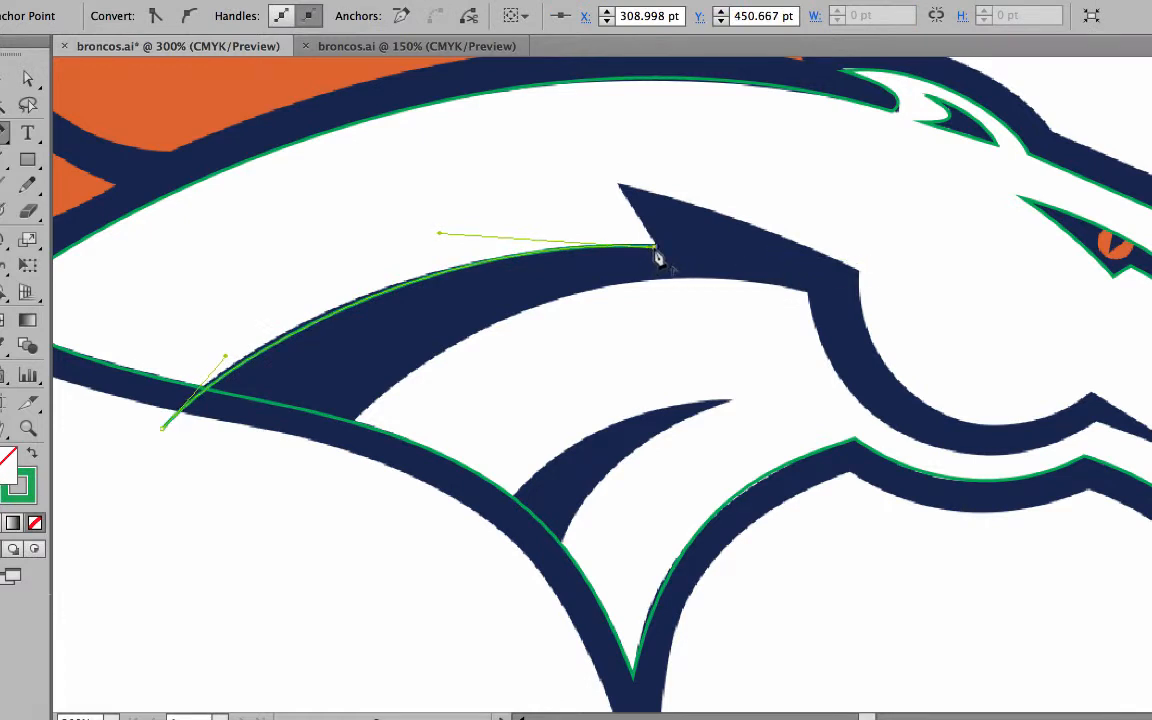
{"action": "left_click", "coordinate": [615, 186]}
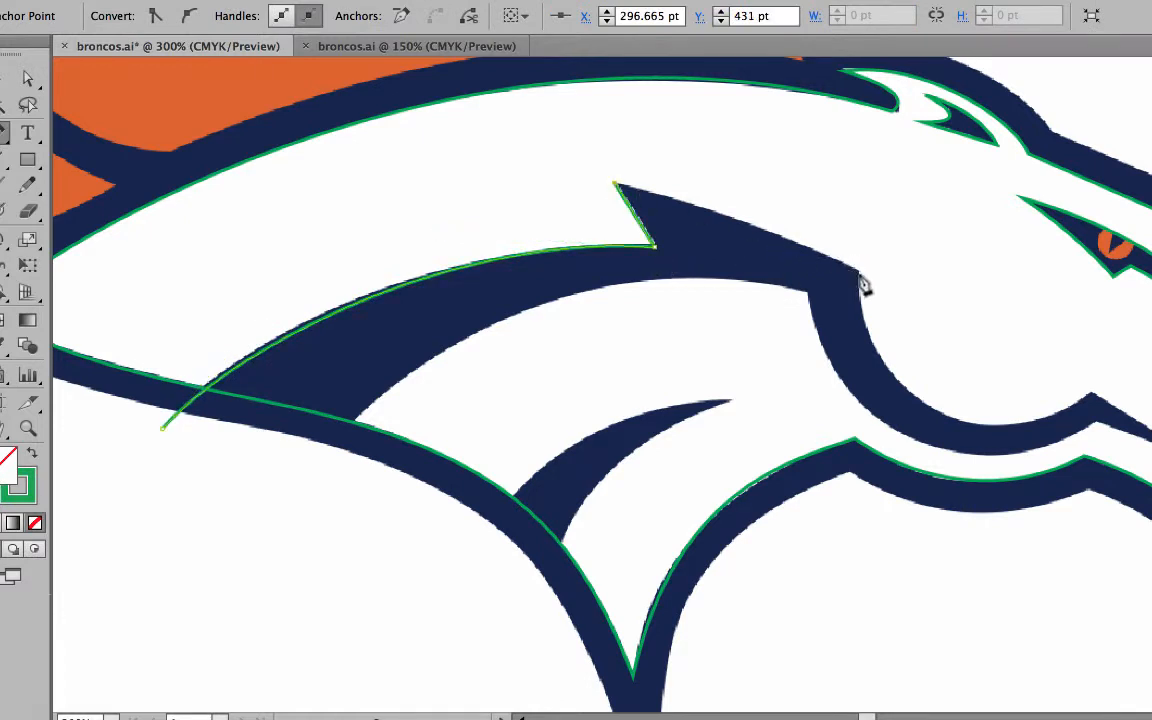
Trace the spike's upper edge with a straight segment and the cheek's upper curve, removing the outgoing handle at its end
{"action": "left_click", "coordinate": [860, 273]}
{"action": "left_click_drag", "start_coordinate": [860, 277], "coordinate": [975, 300]}
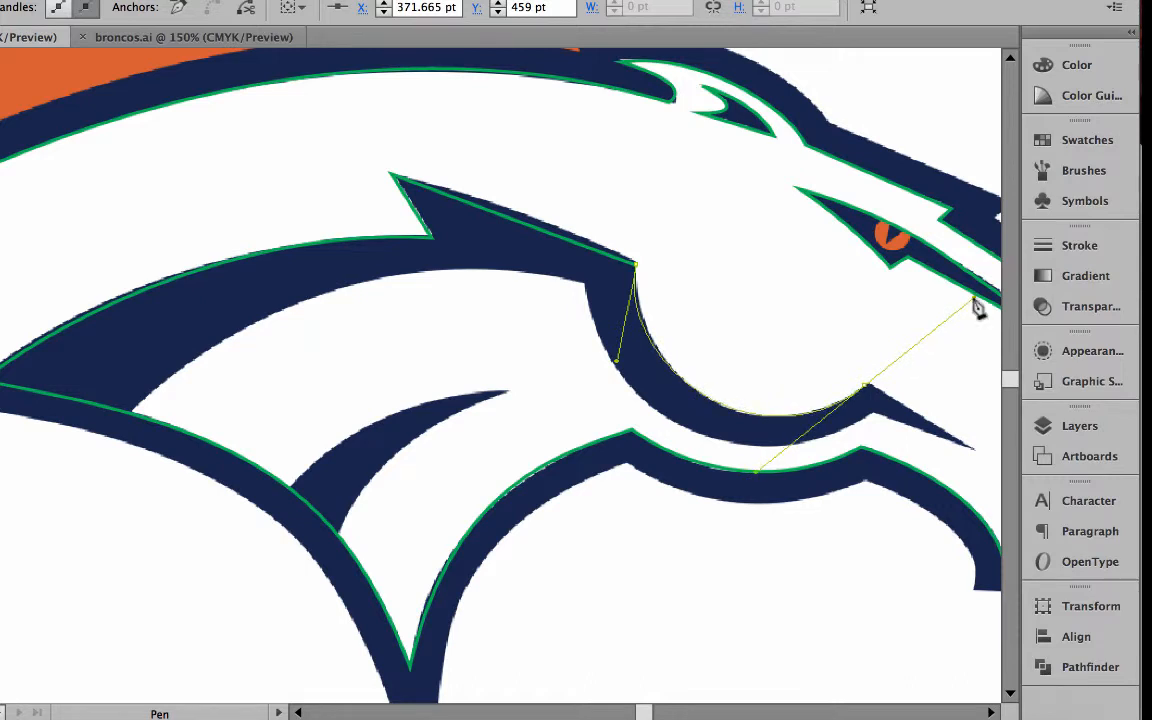
{"action": "left_click", "coordinate": [866, 389]}
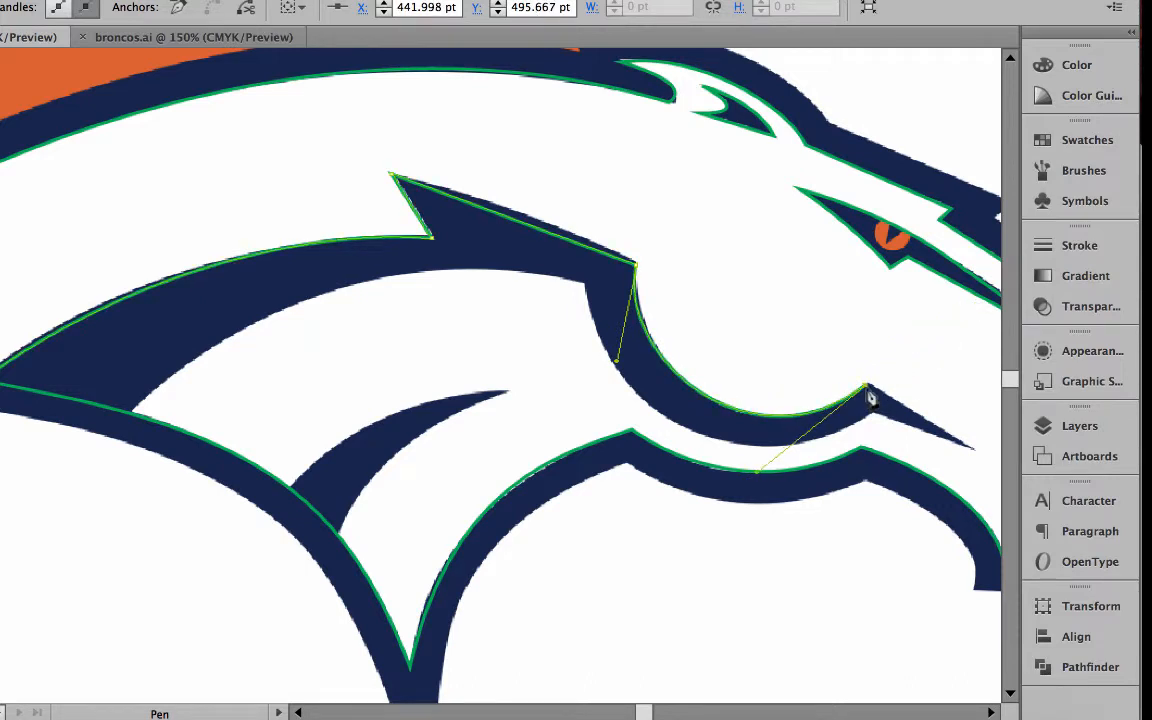
Trace both edges of the cheek's narrow point and the lower cheek curve to the stripe's inner corner, removing the outgoing handle there
{"action": "left_click", "coordinate": [975, 451]}
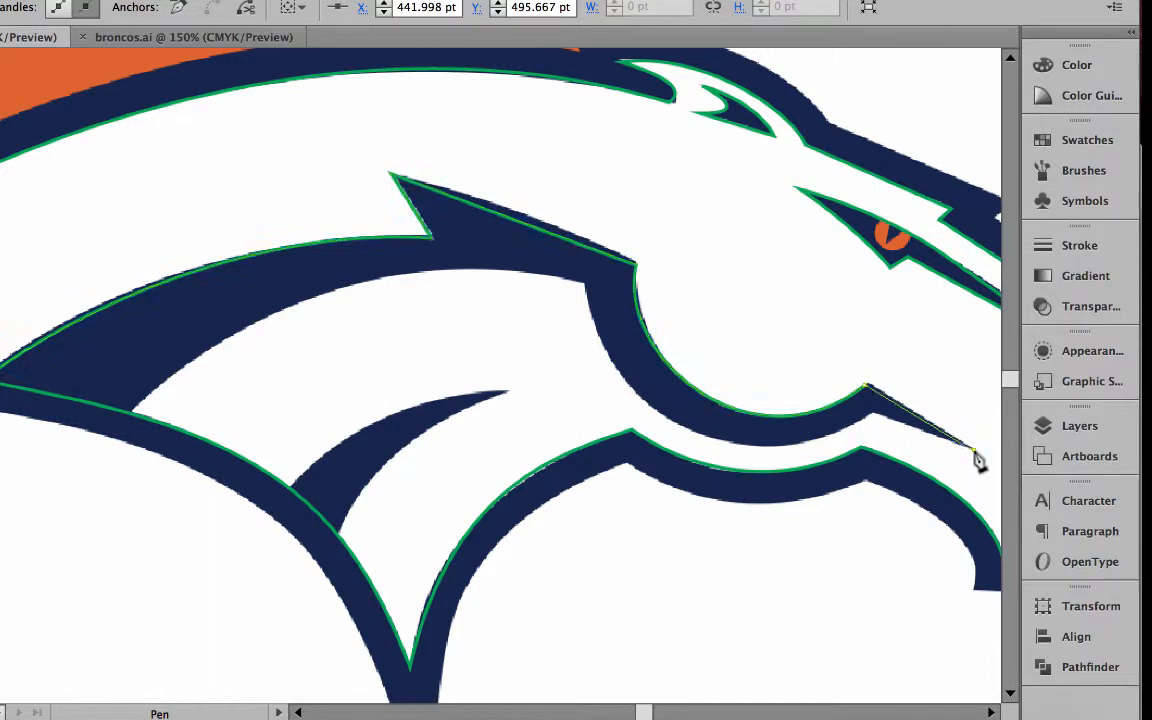
{"action": "left_click", "coordinate": [873, 419]}
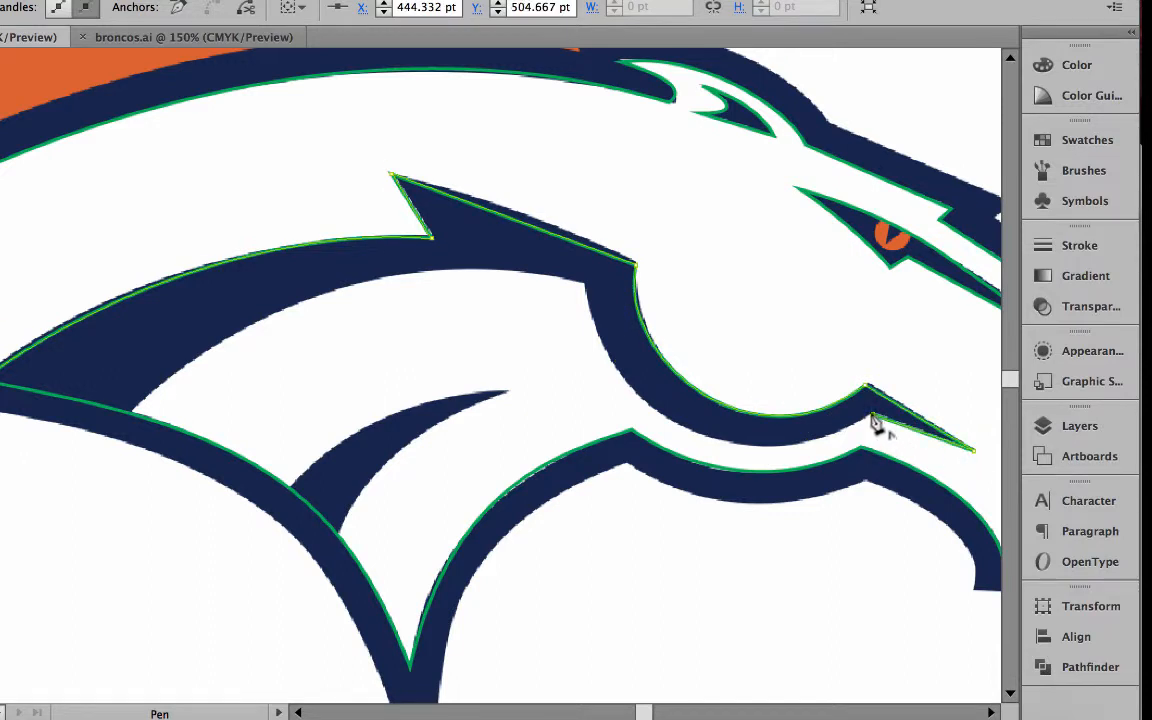
{"action": "left_click", "coordinate": [761, 471]}
{"action": "left_click_drag", "start_coordinate": [585, 288], "coordinate": [534, 104]}
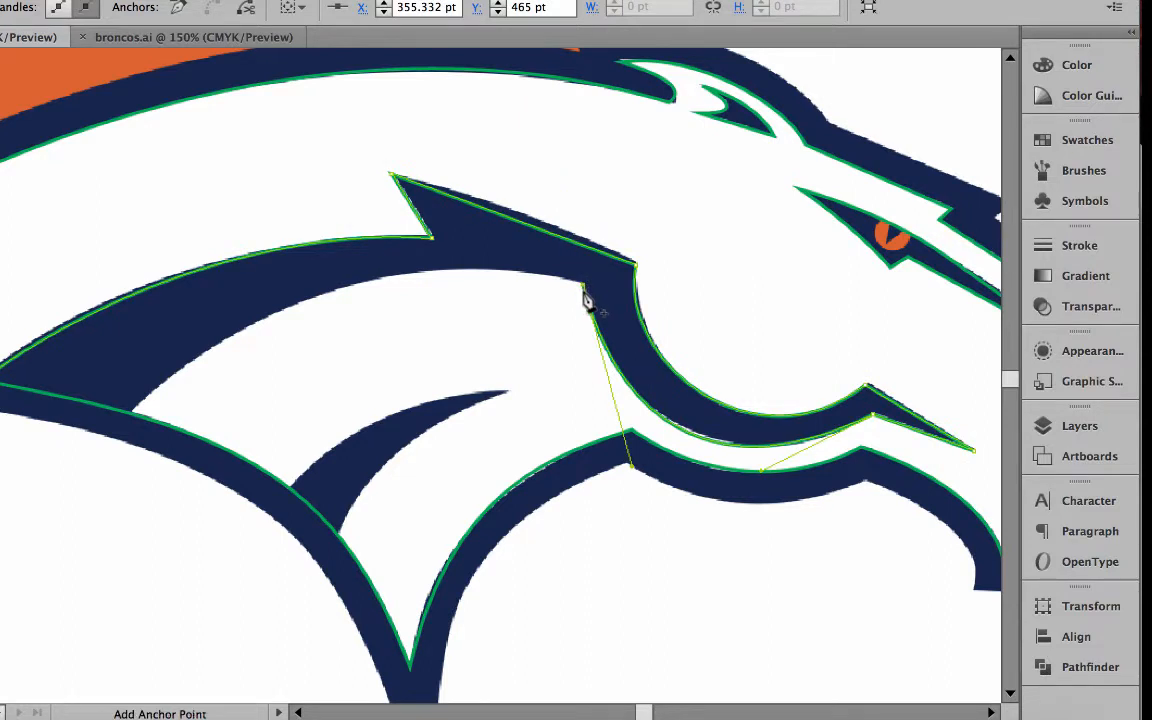
{"action": "left_click_drag", "start_coordinate": [583, 285], "coordinate": [562, 217]}
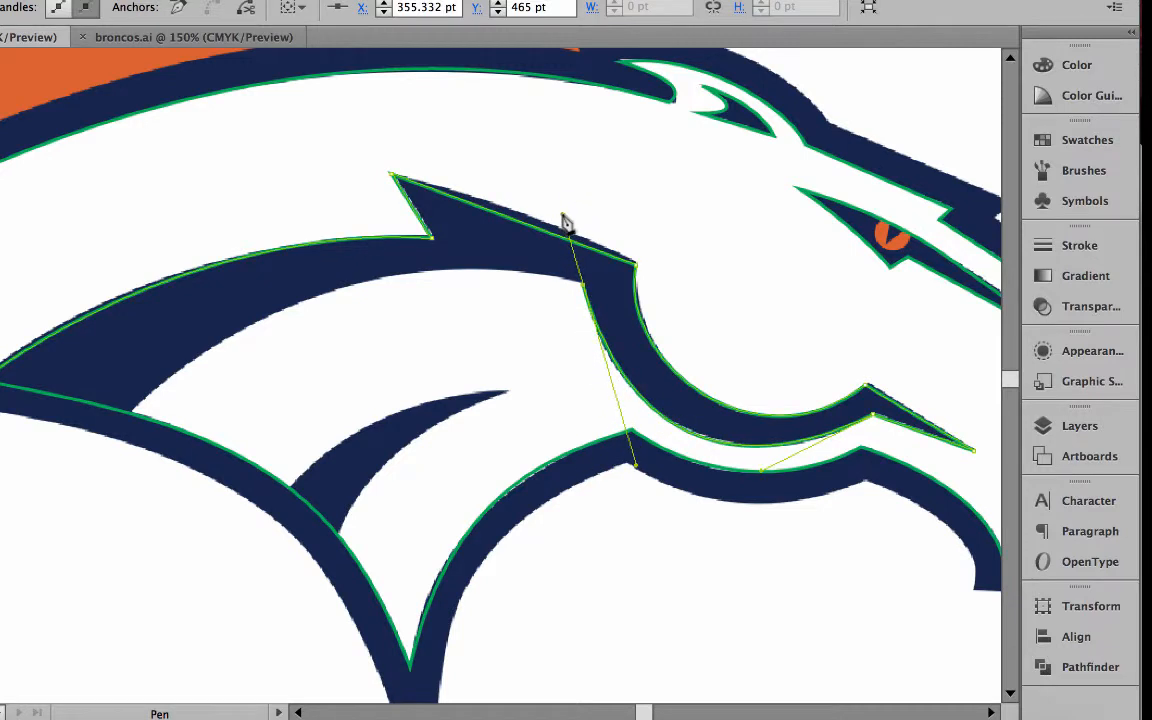
{"action": "left_click", "coordinate": [584, 287]}
{"action": "left_click_drag", "start_coordinate": [584, 287], "coordinate": [513, 283]}
{"action": "key", "text": "super+z"}
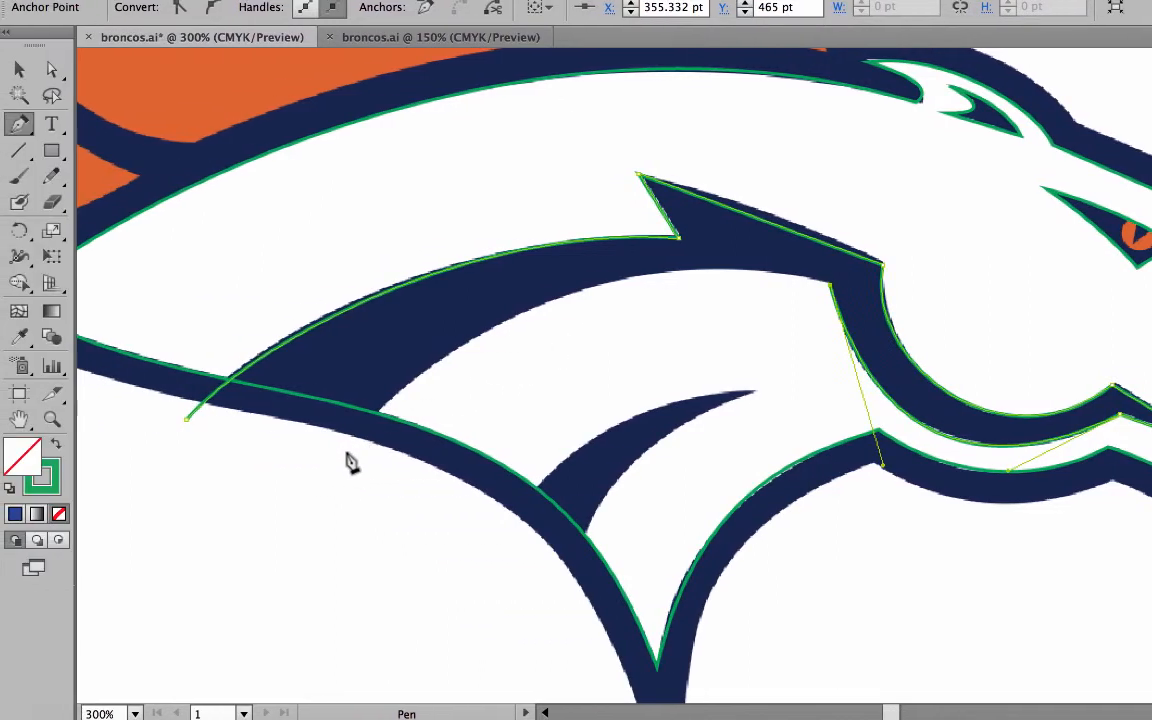
{"action": "key", "text": "super+z"}
Trace the large stripe's lower curve down past the neck outline and remove the outgoing handle at its end
{"action": "left_click_drag", "start_coordinate": [100, 453], "coordinate": [33, 533]}
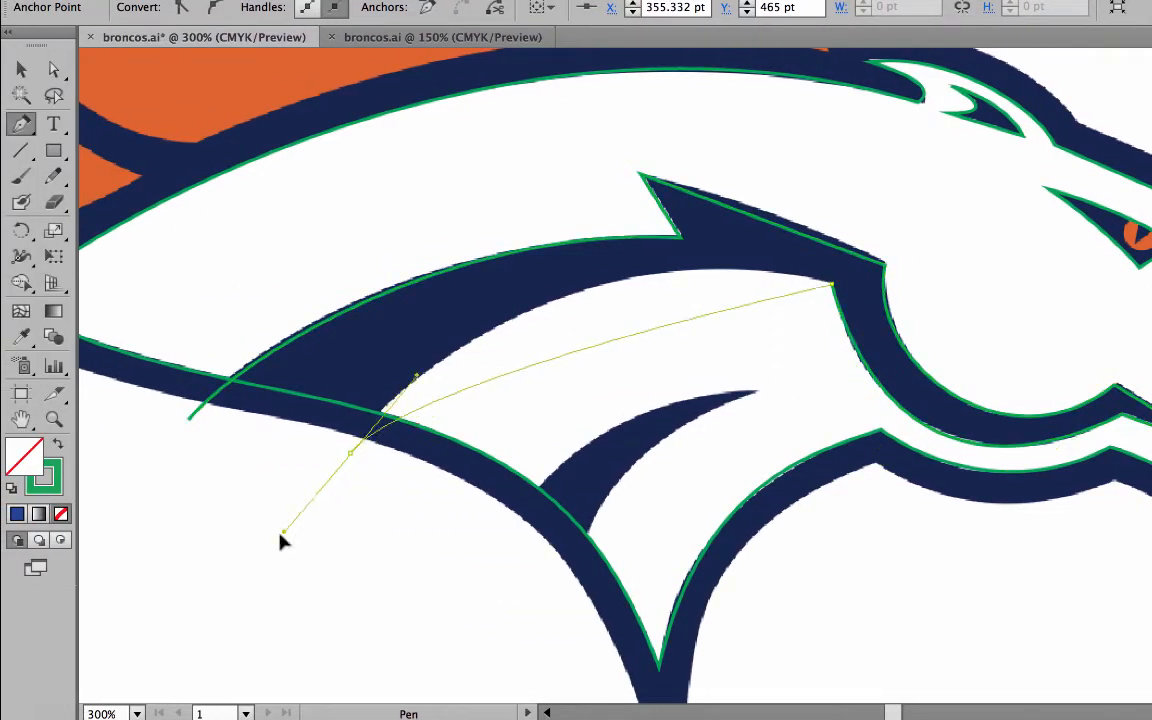
{"action": "left_click_drag", "start_coordinate": [281, 541], "coordinate": [140, 601]}
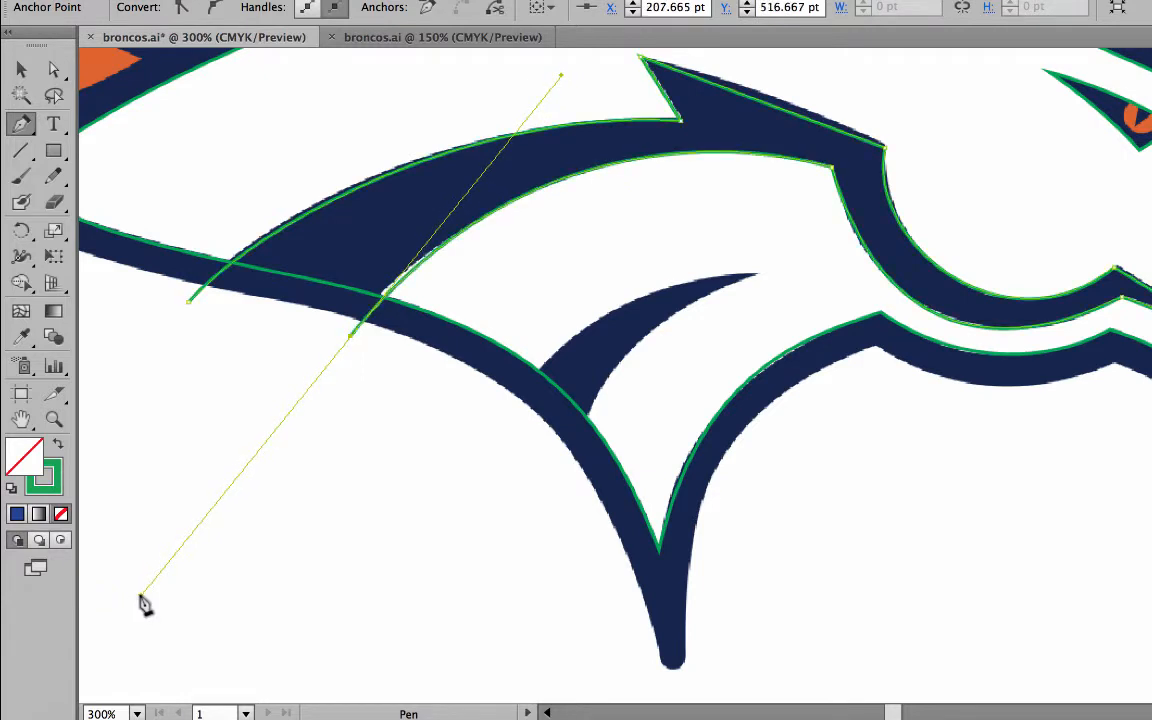
{"action": "left_click", "coordinate": [351, 338]}
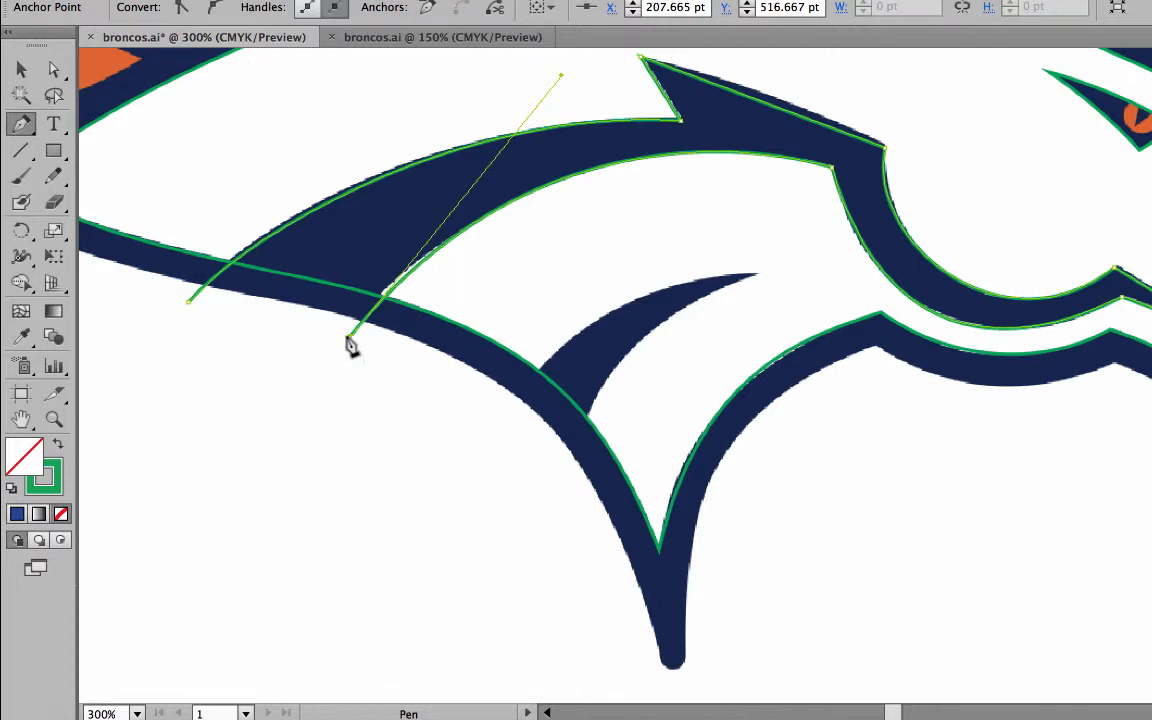
Close the large stripe's path with a straight segment below the neck outline, and curve the spike's upper edge using only the tip's outgoing handle
{"action": "left_click", "coordinate": [190, 303]}
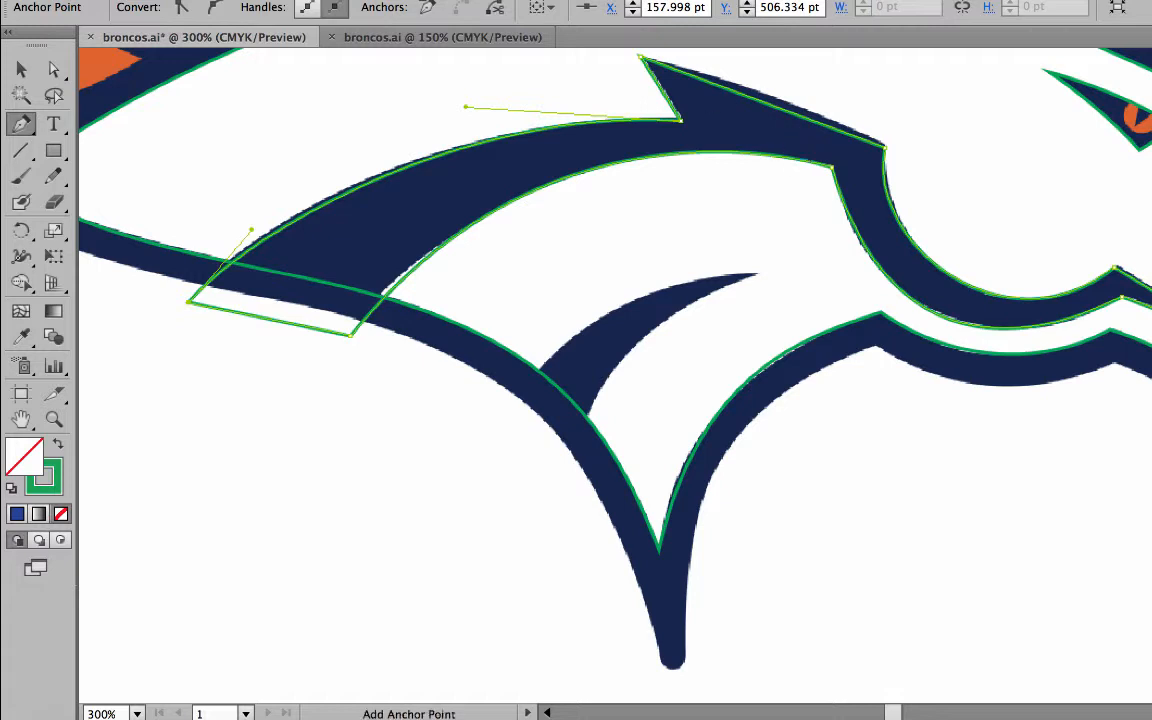
{"action": "left_click", "coordinate": [54, 69]}
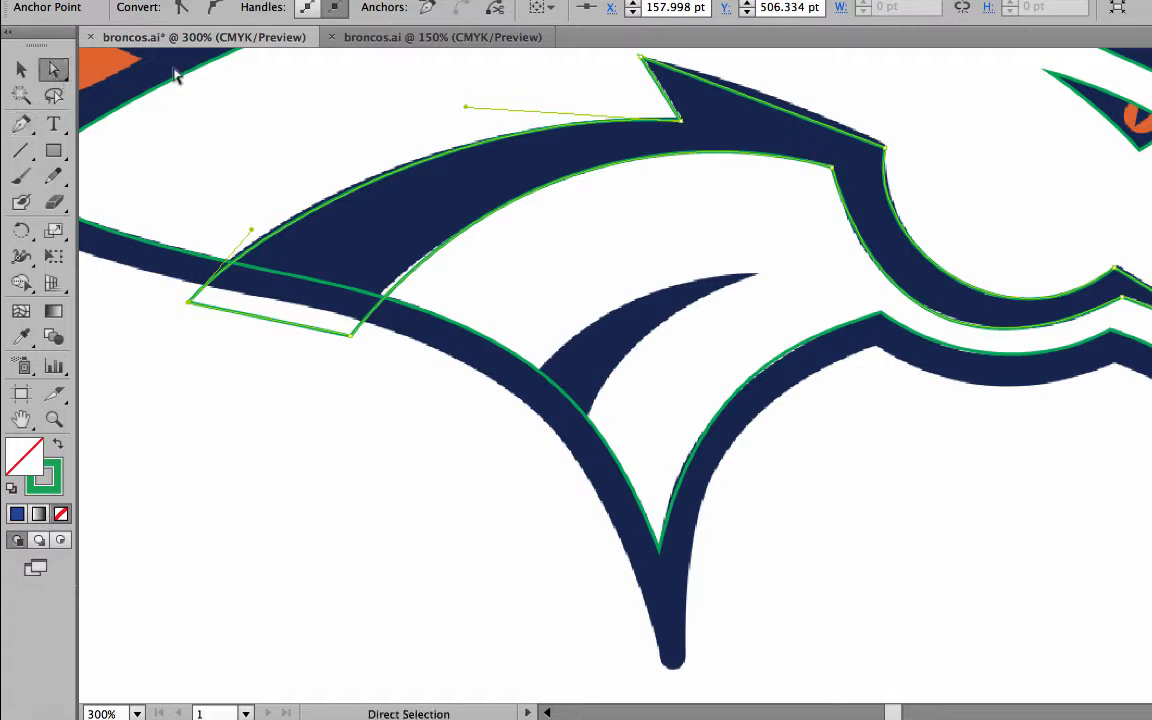
{"action": "left_click", "coordinate": [886, 149]}
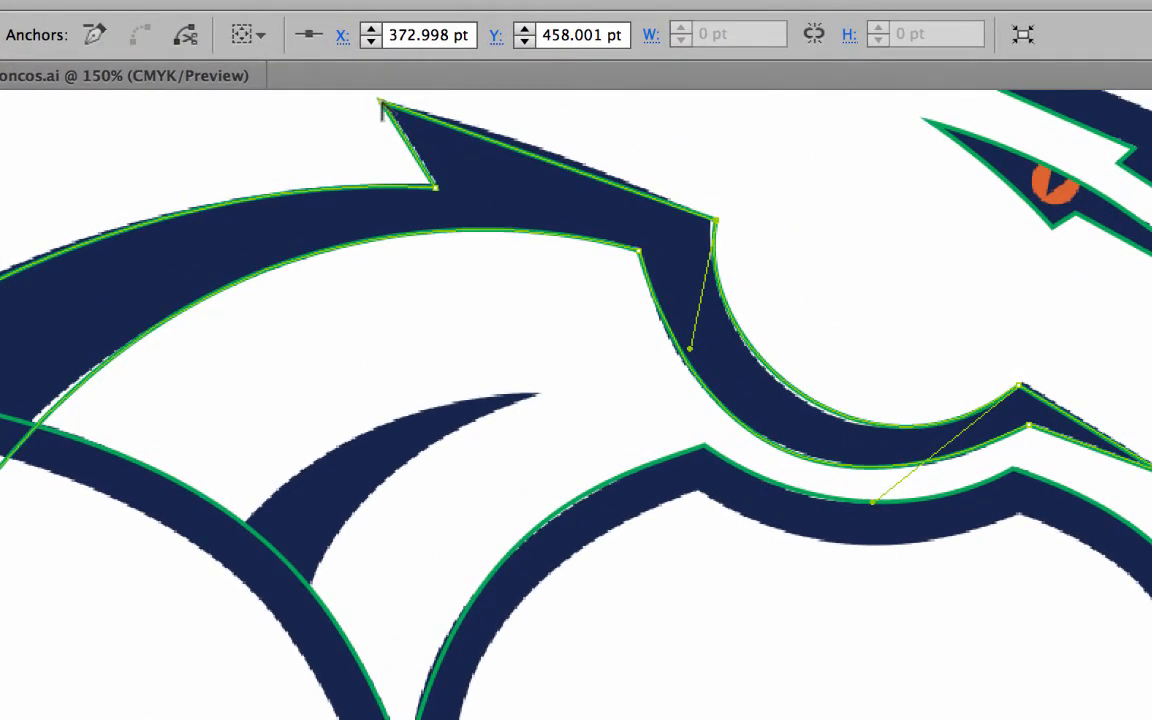
{"action": "left_click_drag", "start_coordinate": [381, 106], "coordinate": [493, 350]}
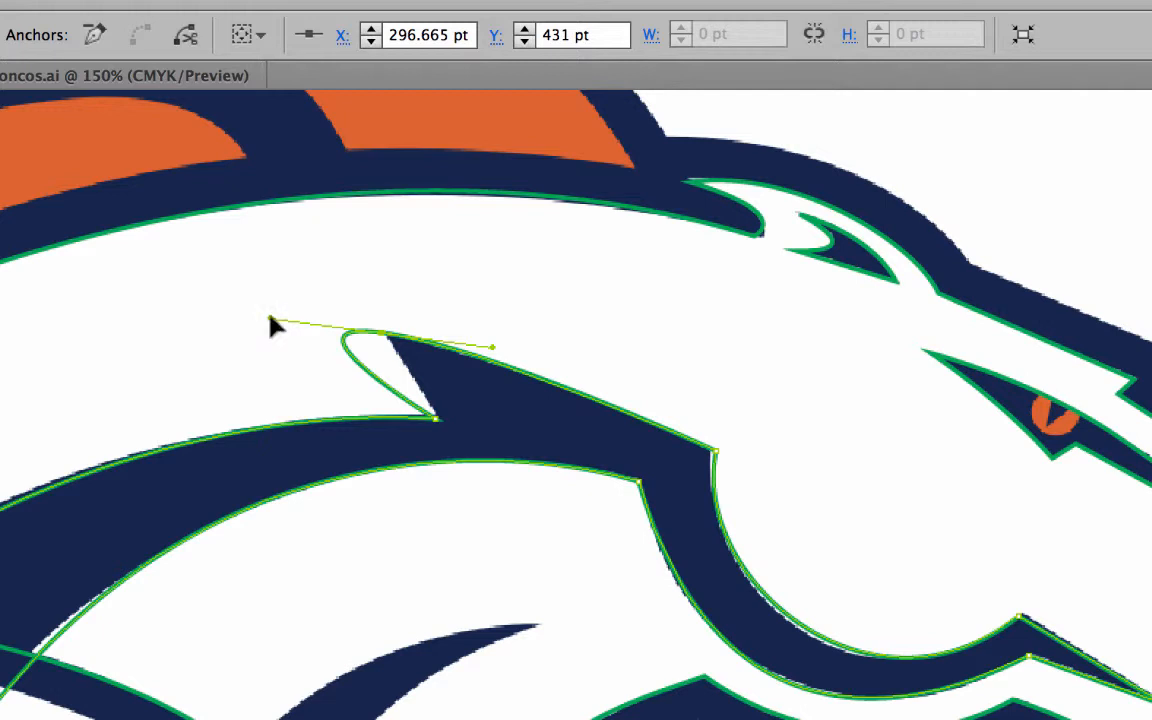
{"action": "left_click_drag", "start_coordinate": [270, 318], "coordinate": [380, 334]}
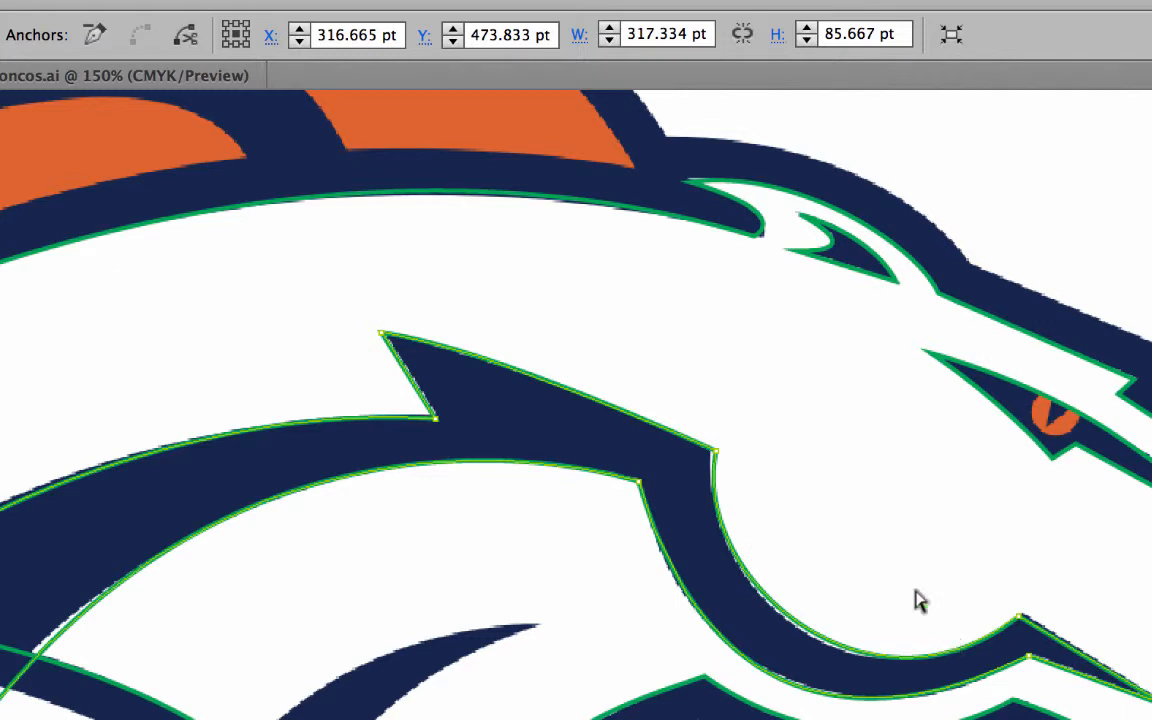
Reposition the anchor where the spike meets the cheek and adjust both handles of the cheek's upper curve to fit the blue edge
{"action": "left_click", "coordinate": [716, 453]}
{"action": "left_click_drag", "start_coordinate": [717, 452], "coordinate": [714, 448]}
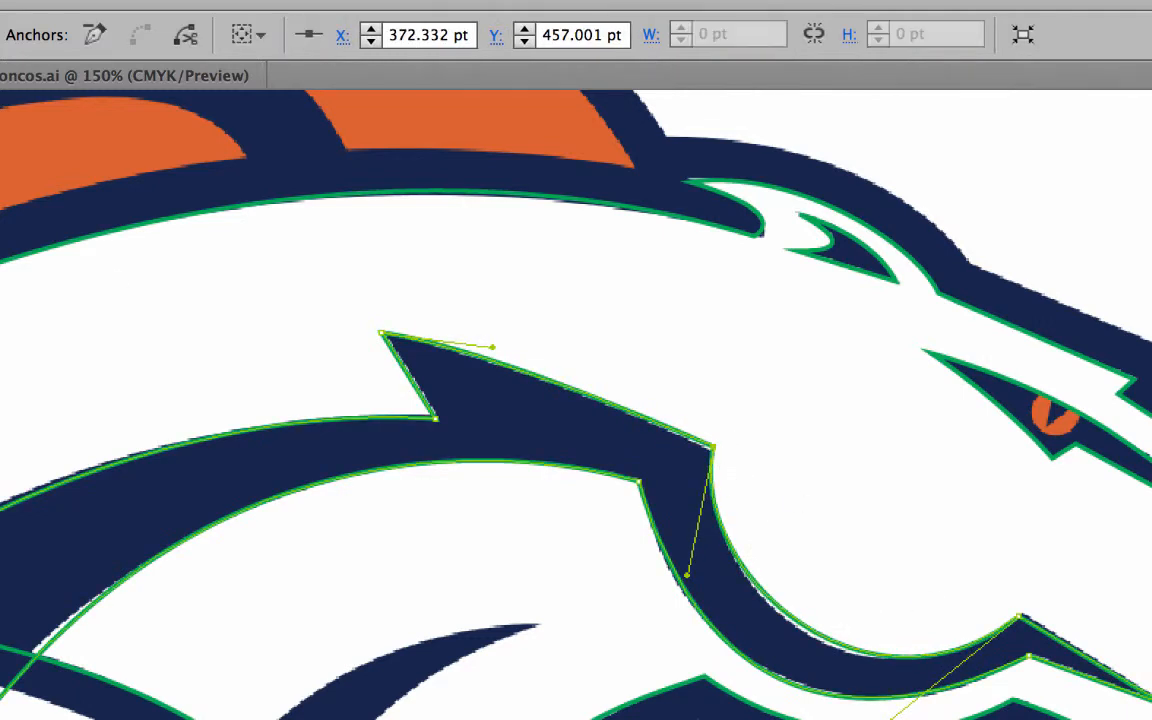
{"action": "left_click_drag", "start_coordinate": [688, 578], "coordinate": [697, 601]}
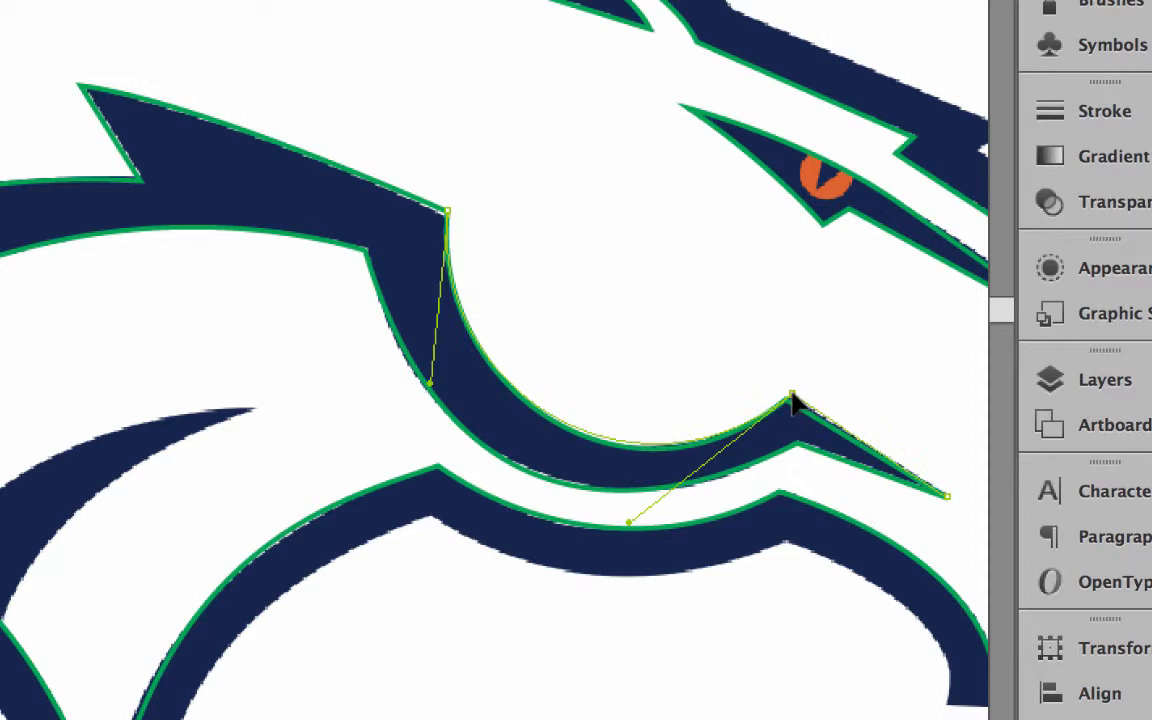
{"action": "left_click", "coordinate": [791, 397]}
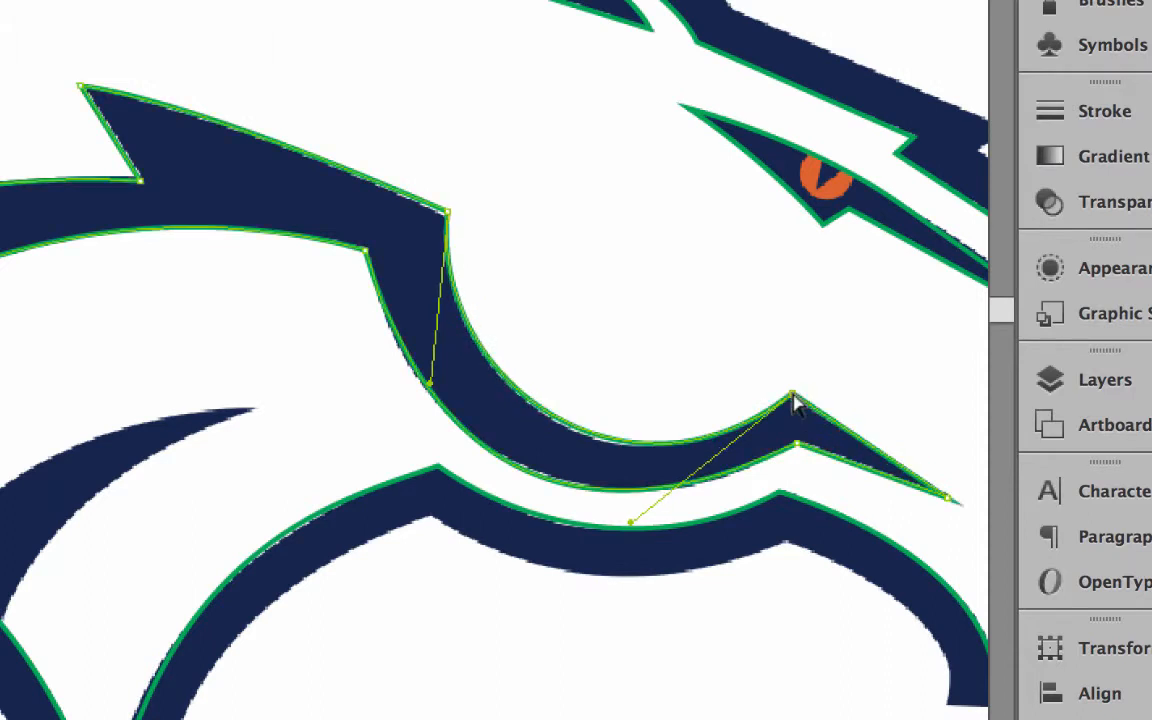
{"action": "left_click", "coordinate": [630, 523]}
{"action": "left_click_drag", "start_coordinate": [629, 528], "coordinate": [630, 530]}
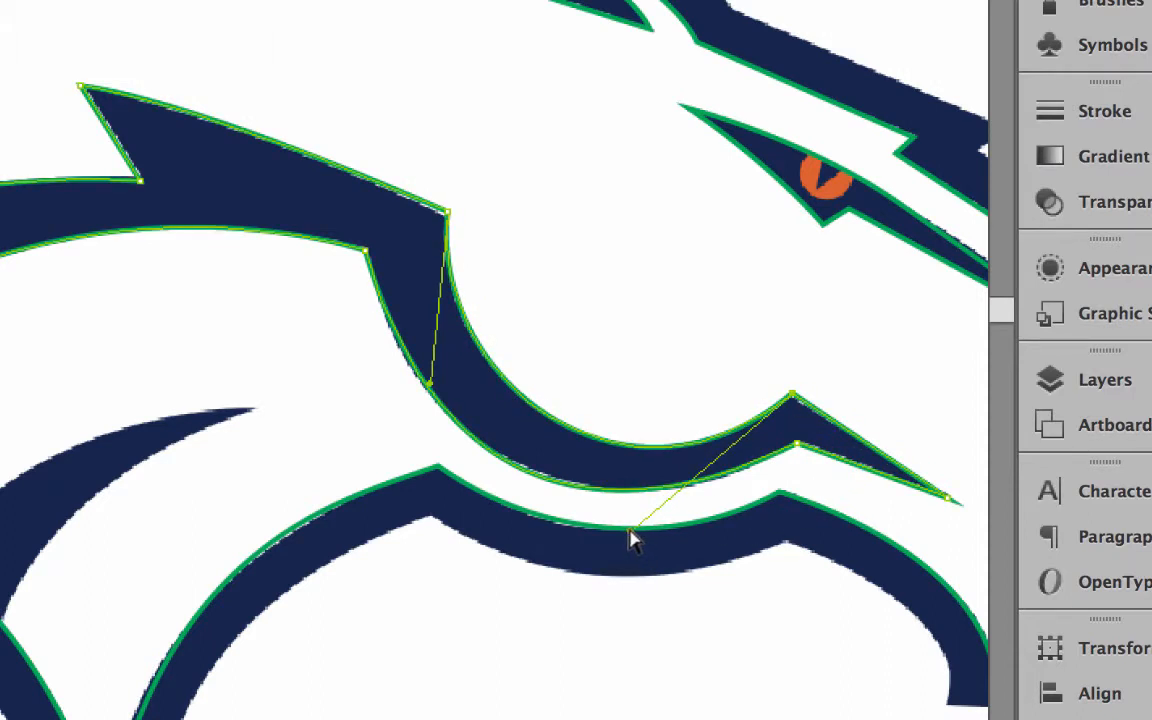
Refine the handles of the large stripe's lower and upper curves, and move the anchor between spike and cheek slightly down onto the artwork
{"action": "left_click", "coordinate": [366, 250]}
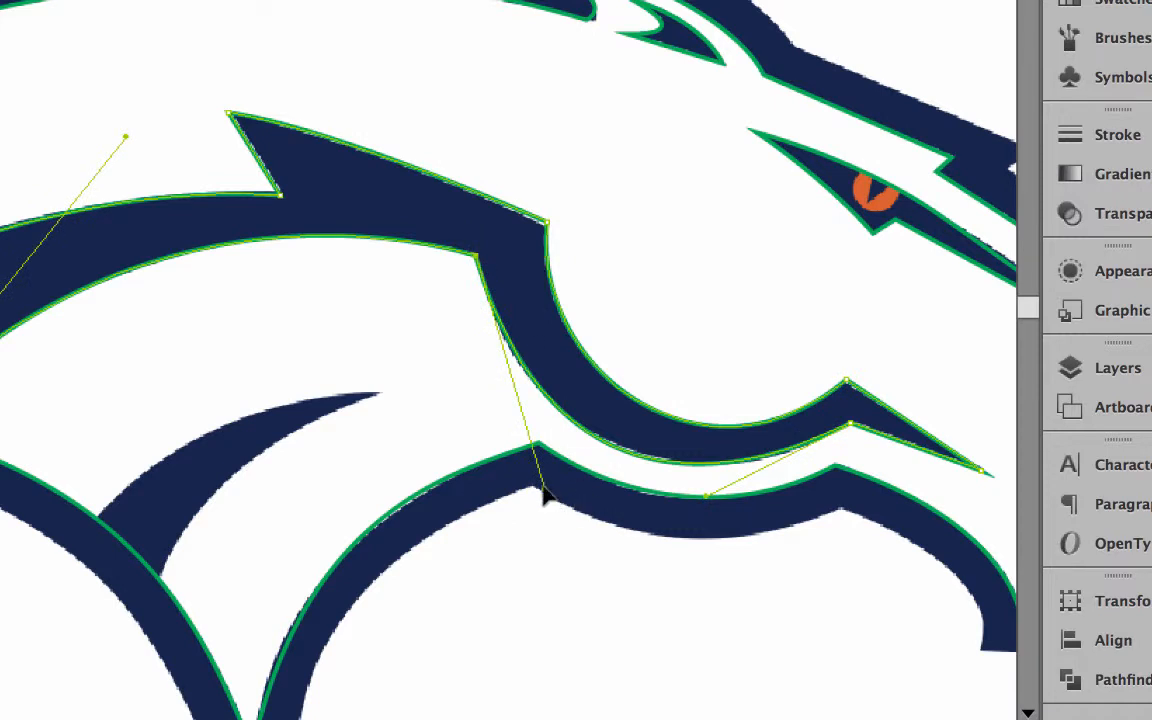
{"action": "left_click_drag", "start_coordinate": [544, 489], "coordinate": [529, 475]}
{"action": "left_click_drag", "start_coordinate": [125, 136], "coordinate": [114, 141]}
{"action": "left_click", "coordinate": [280, 195]}
{"action": "left_click_drag", "start_coordinate": [0, 177], "coordinate": [2, 176]}
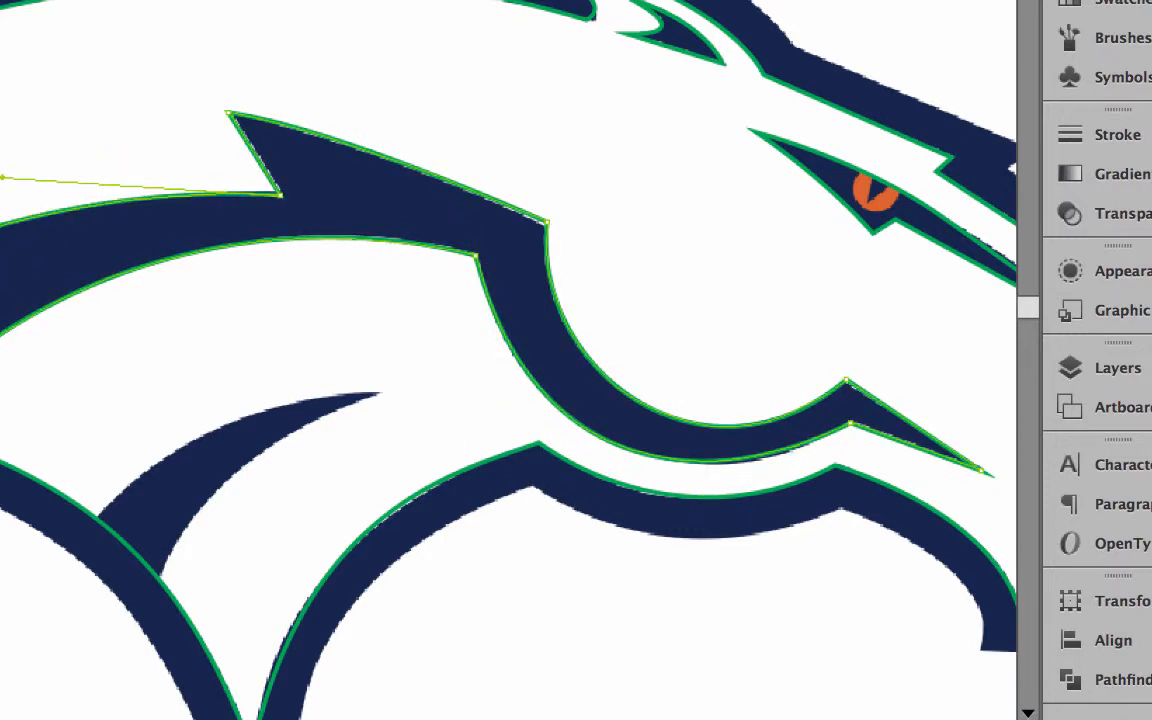
{"action": "left_click", "coordinate": [548, 226]}
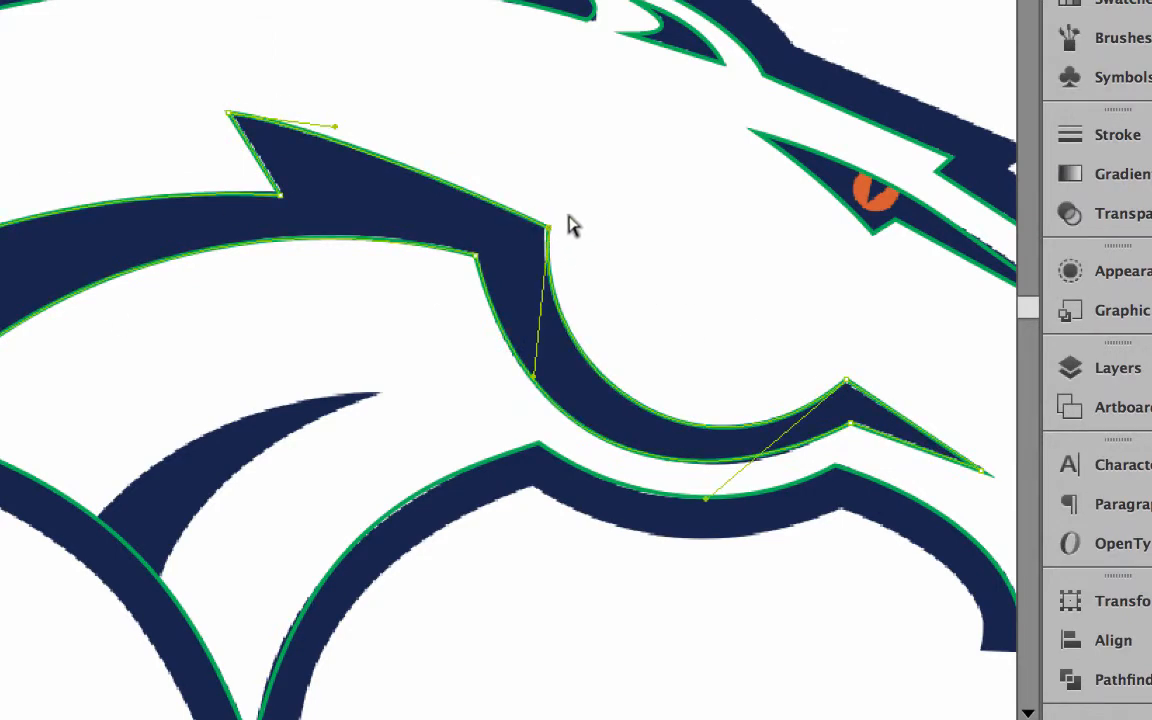
Trace the small neck stripe as a closed path with curved edges meeting at its tip and a straight segment below the neck outline
{"action": "scroll", "coordinate": [576, 360], "scroll_direction": "down", "scroll_amount": 3}
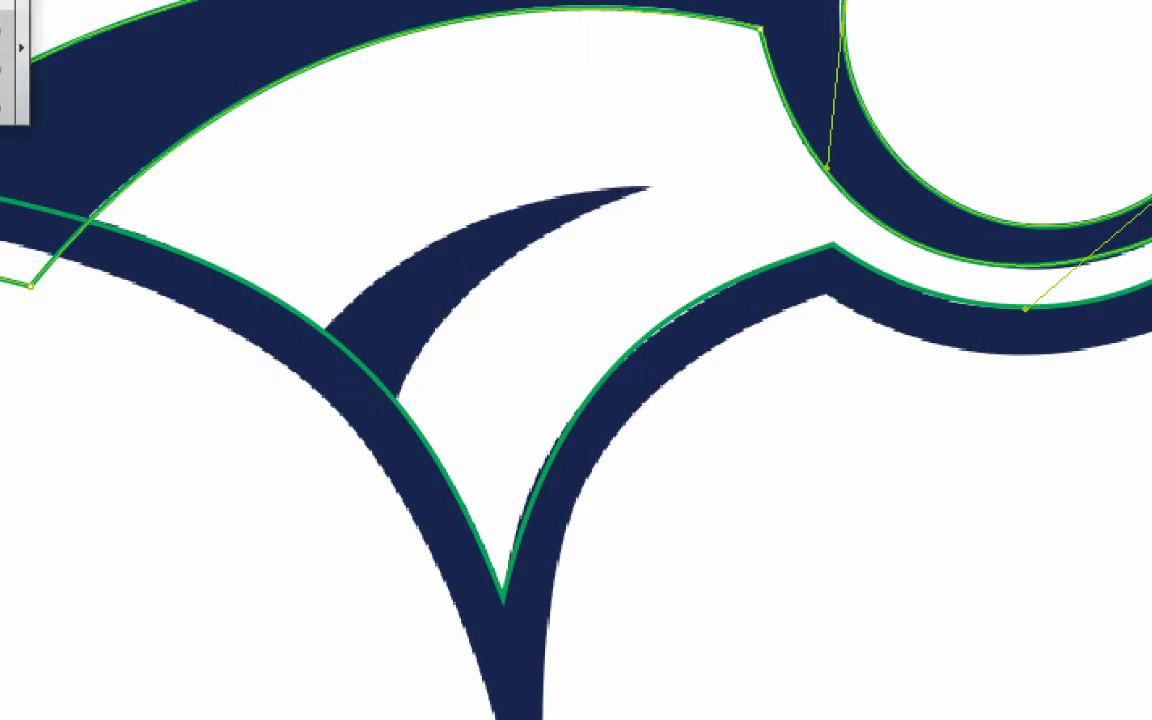
{"action": "left_click", "coordinate": [5, 4]}
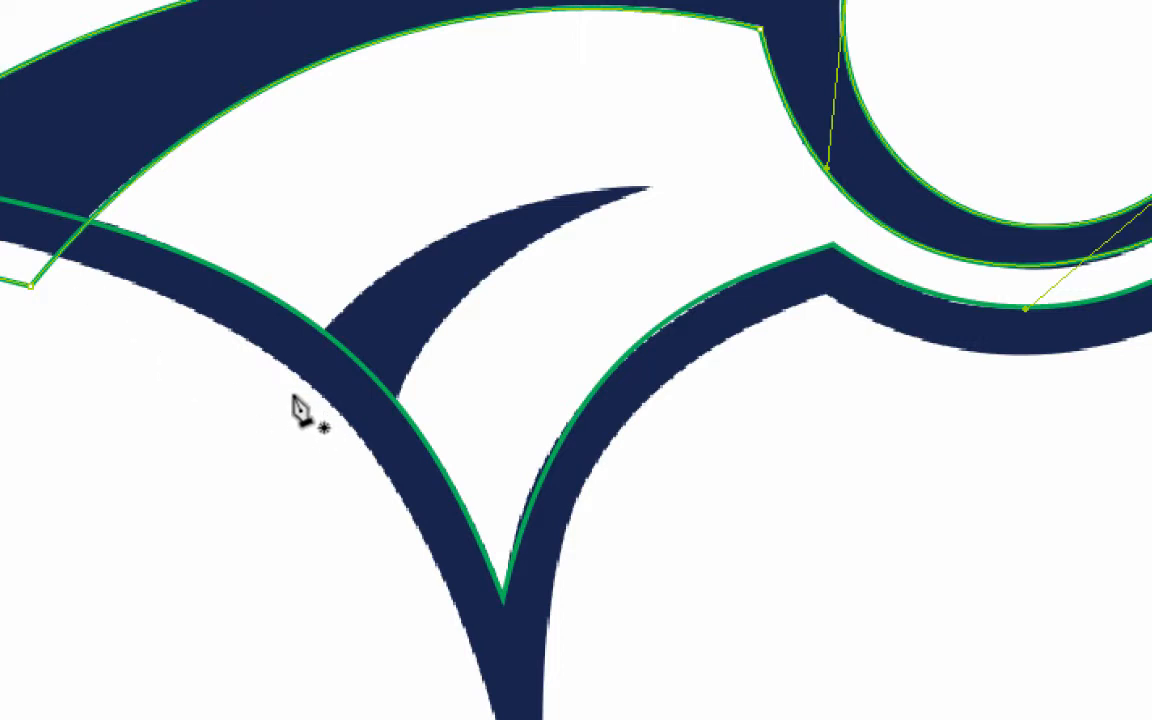
{"action": "left_click", "coordinate": [288, 390]}
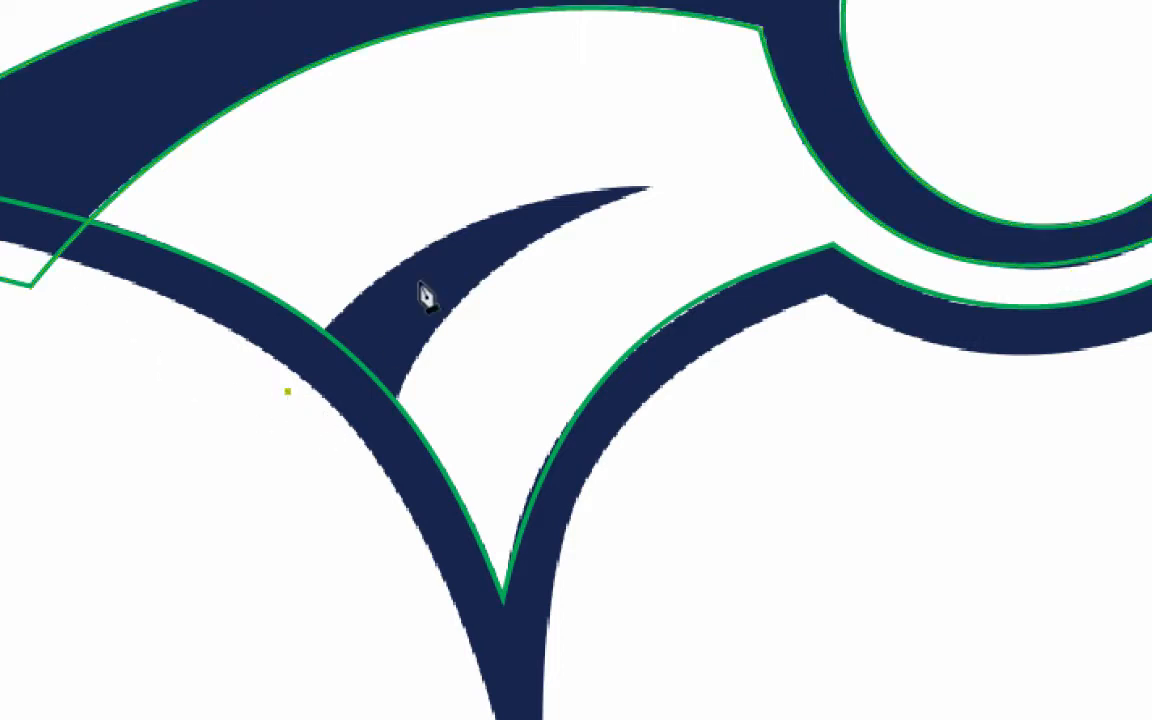
{"action": "left_click_drag", "start_coordinate": [643, 187], "coordinate": [532, 257]}
{"action": "left_click_drag", "start_coordinate": [368, 491], "coordinate": [330, 698]}
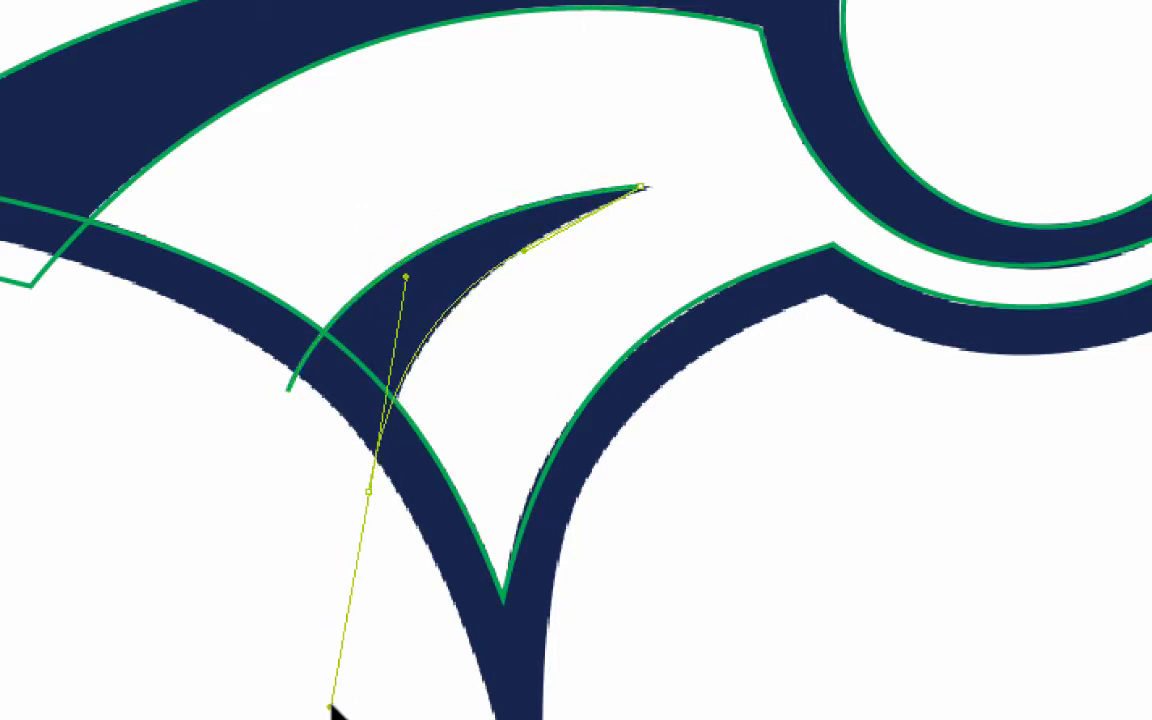
{"action": "left_click", "coordinate": [368, 491]}
{"action": "left_click", "coordinate": [289, 391]}
Fit the small stripe's upper and lower curves to the blue shape by adjusting its tip anchor and handles
{"action": "left_click_drag", "start_coordinate": [347, 213], "coordinate": [365, 195]}
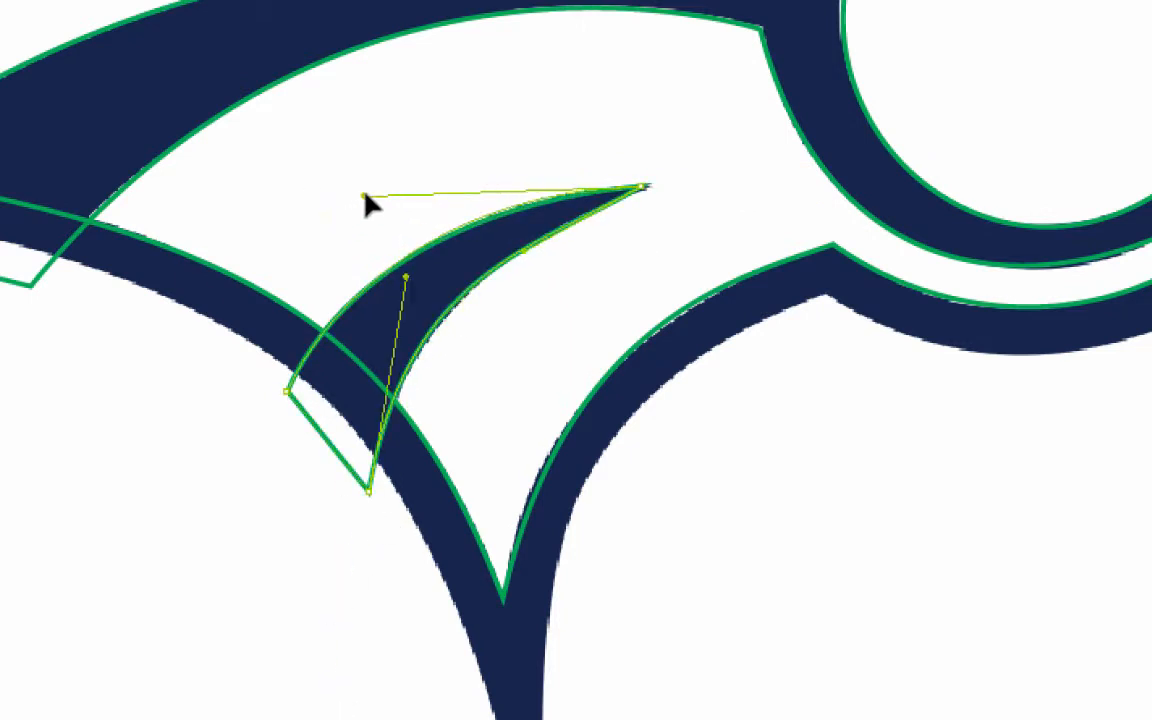
{"action": "left_click_drag", "start_coordinate": [643, 187], "coordinate": [644, 186]}
{"action": "mouse_move", "coordinate": [527, 250]}
{"action": "left_mouse_down"}
{"action": "mouse_move", "coordinate": [531, 260]}
{"action": "mouse_move", "coordinate": [543, 235]}
{"action": "left_mouse_up"}
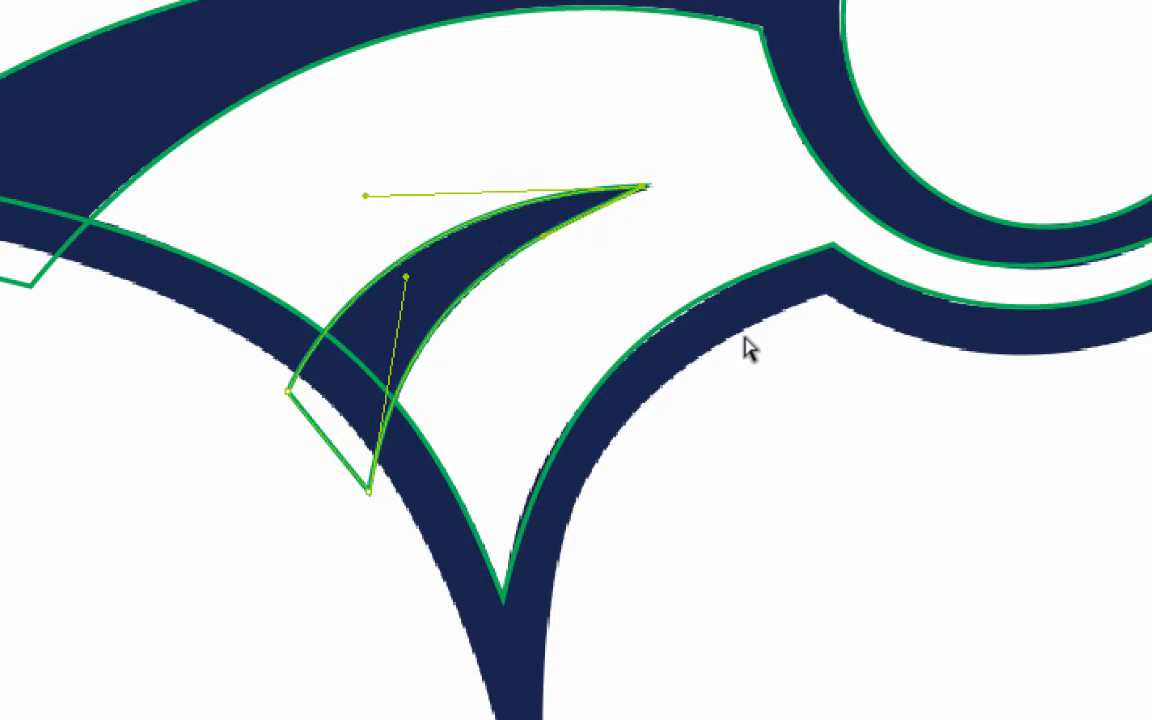
Select the entire traced inner outline around the white horse head
{"action": "key", "text": "v"}
{"action": "key", "text": "ctrl+minus"}
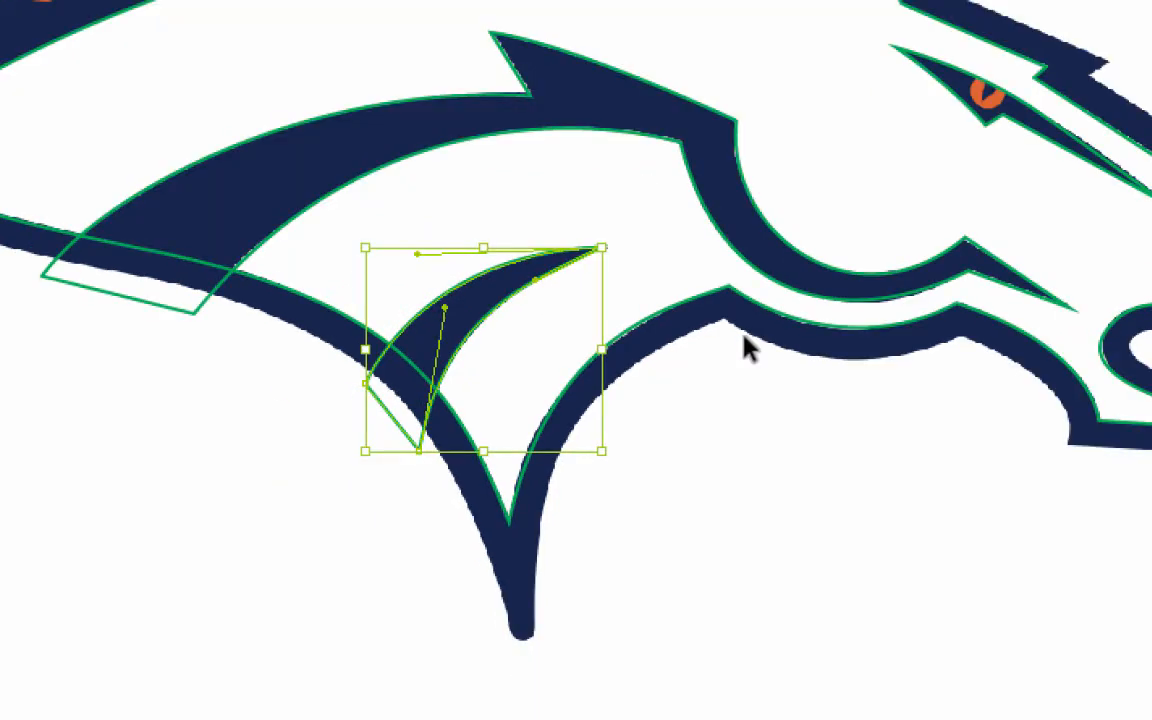
{"action": "key", "text": "a"}
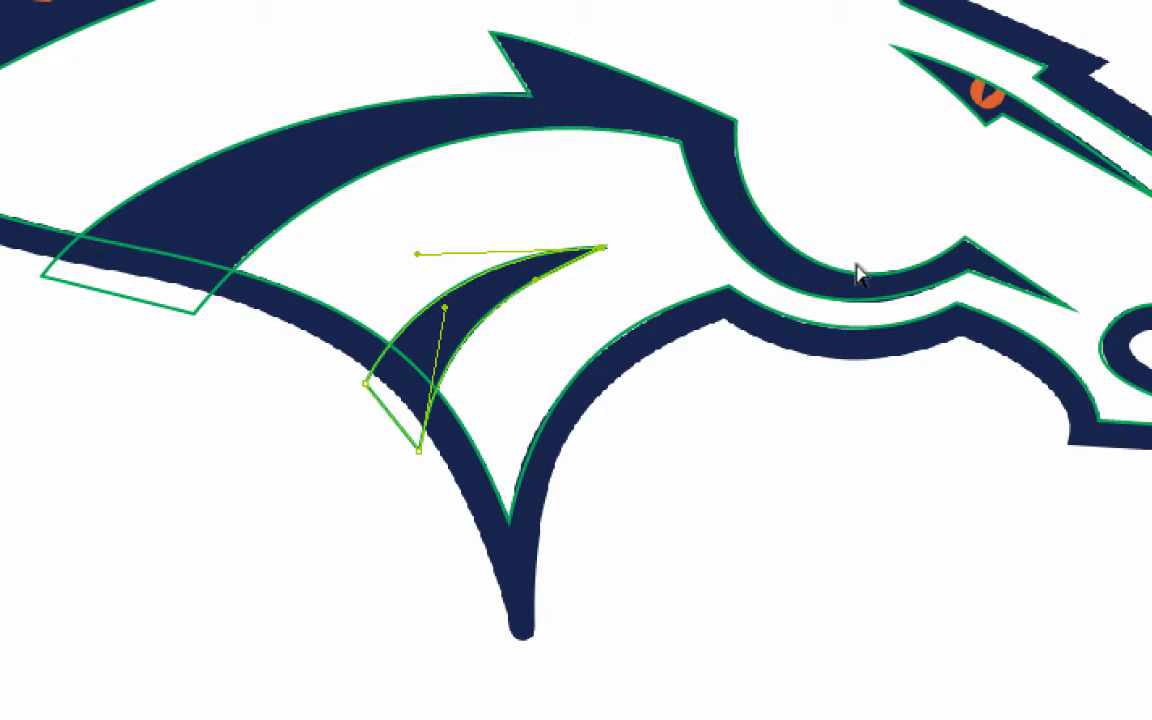
{"action": "key", "text": "v"}
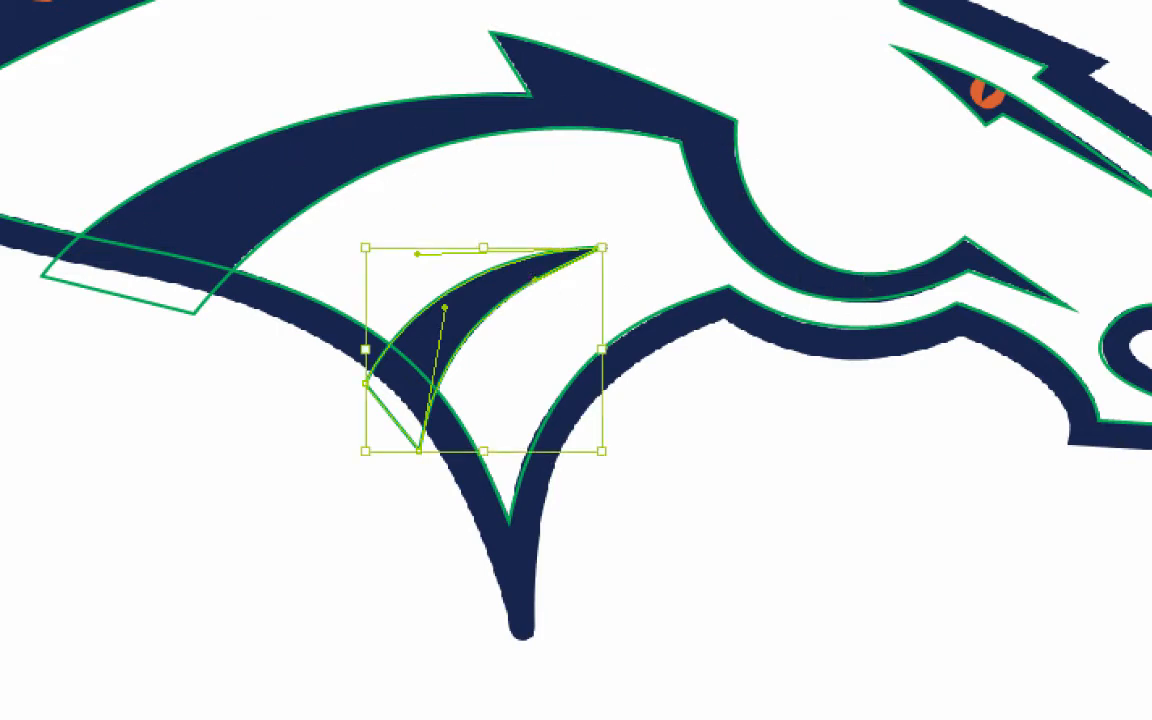
{"action": "left_click", "coordinate": [129, 52]}
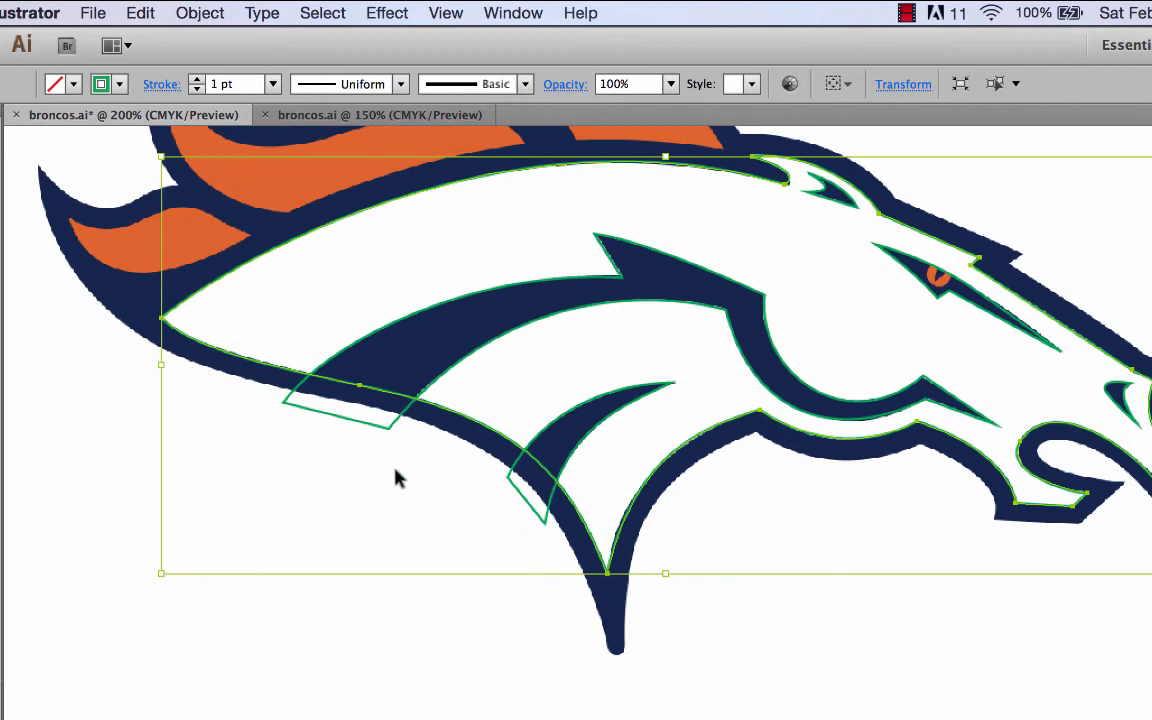
{"action": "scroll", "coordinate": [430, 484], "scroll_direction": "up", "scroll_amount": 2}
{"action": "scroll", "coordinate": [432, 488], "scroll_direction": "up", "scroll_amount": 5}
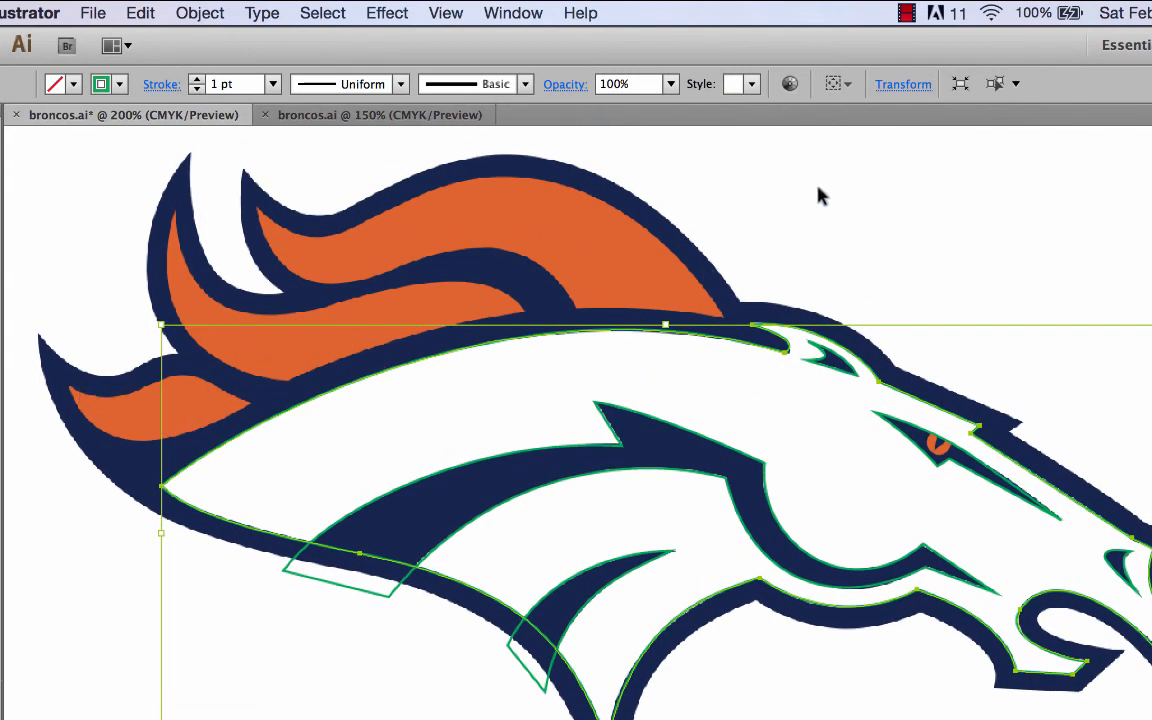
{"action": "scroll", "coordinate": [863, 202], "scroll_direction": "up", "scroll_amount": 1}
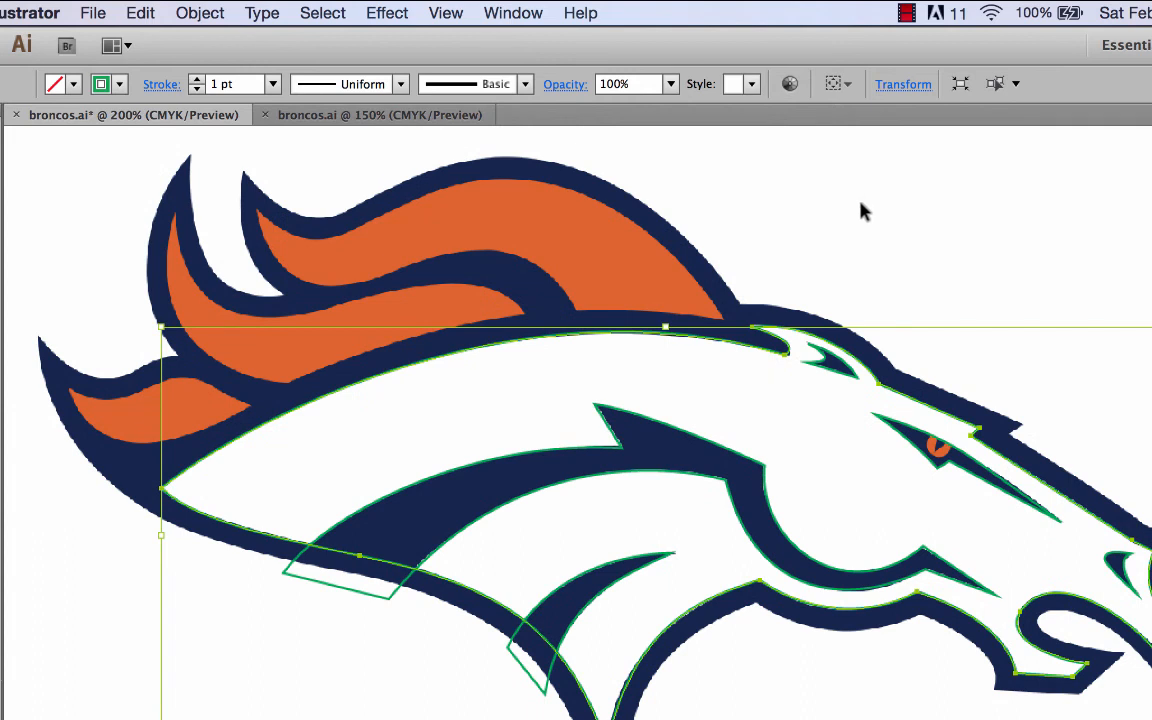